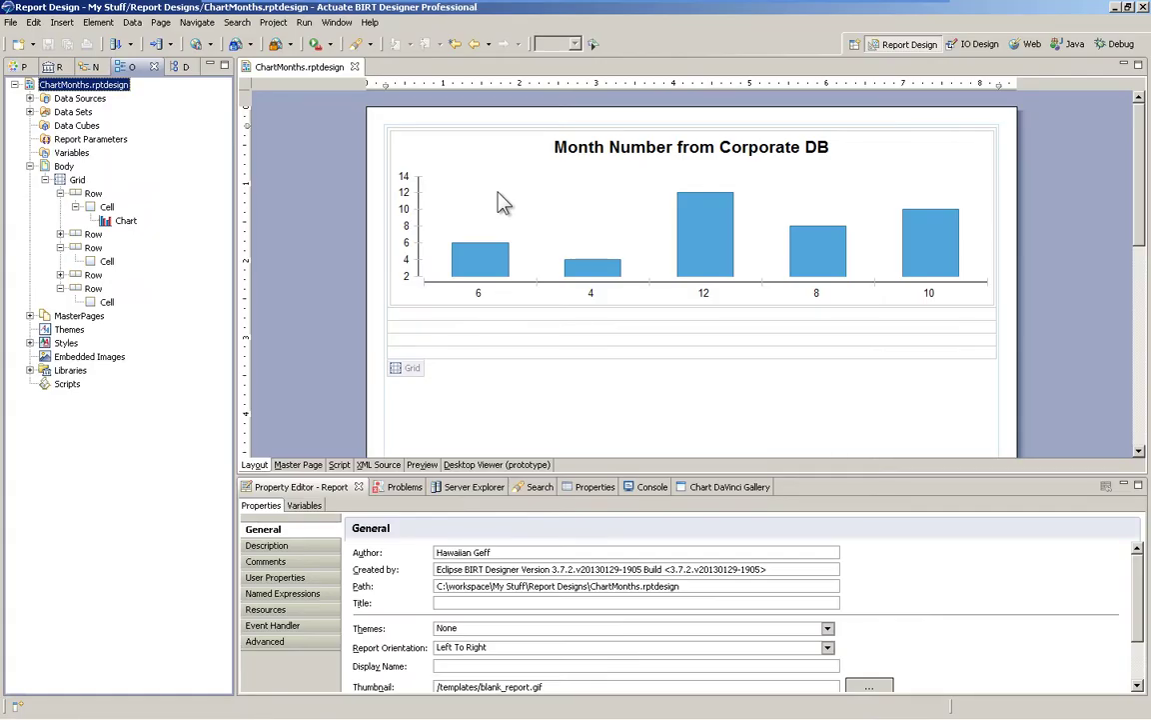
Copy the month-number chart into the empty grid cell below it and open the copy in Edit Chart
left_click(502, 186)
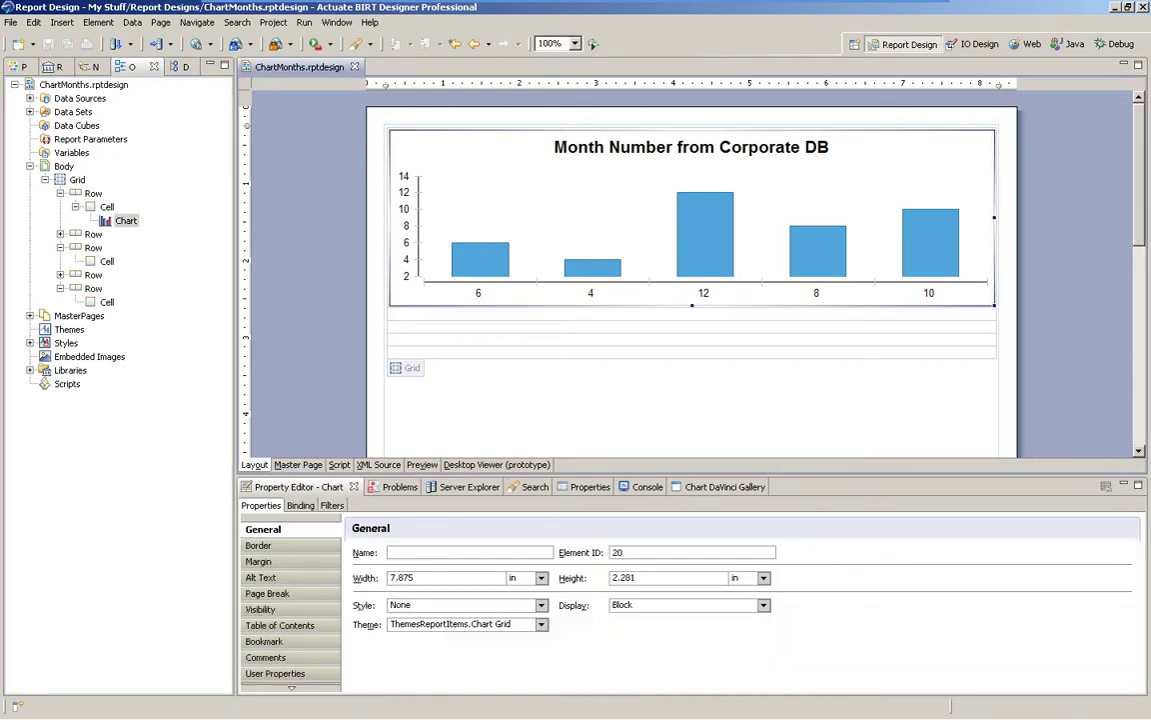
right_click(503, 182)
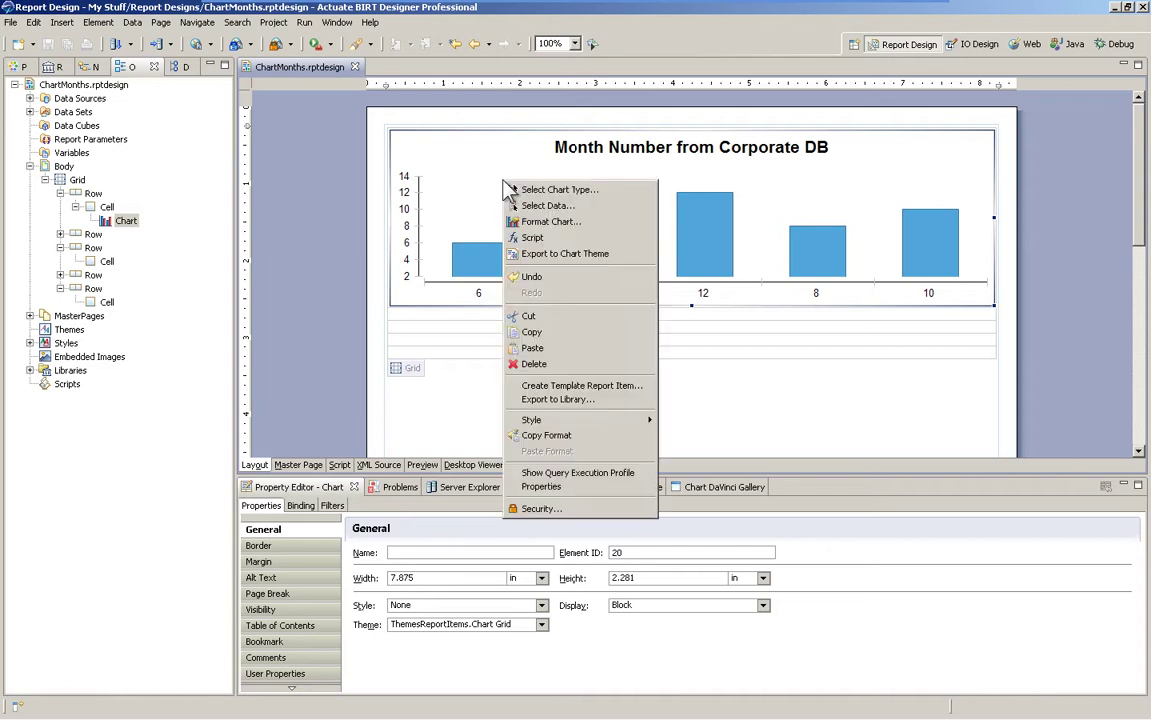
left_click(577, 333)
left_click(569, 326)
right_click(572, 326)
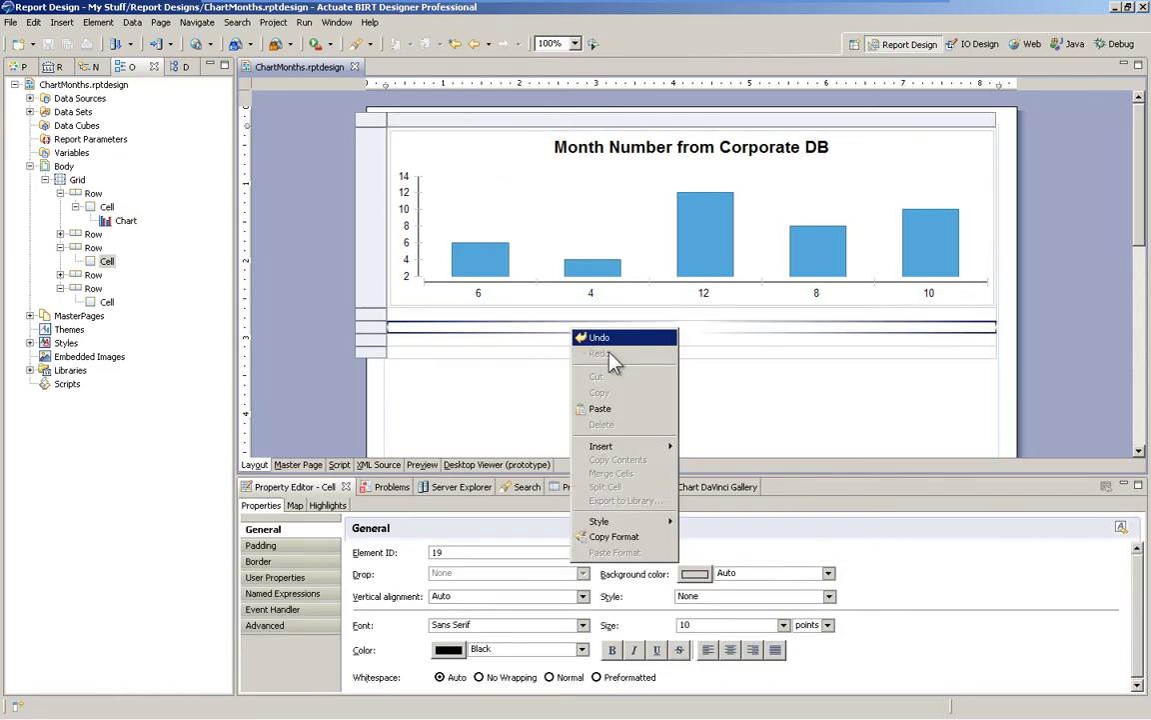
left_click(599, 409)
double_click(602, 386)
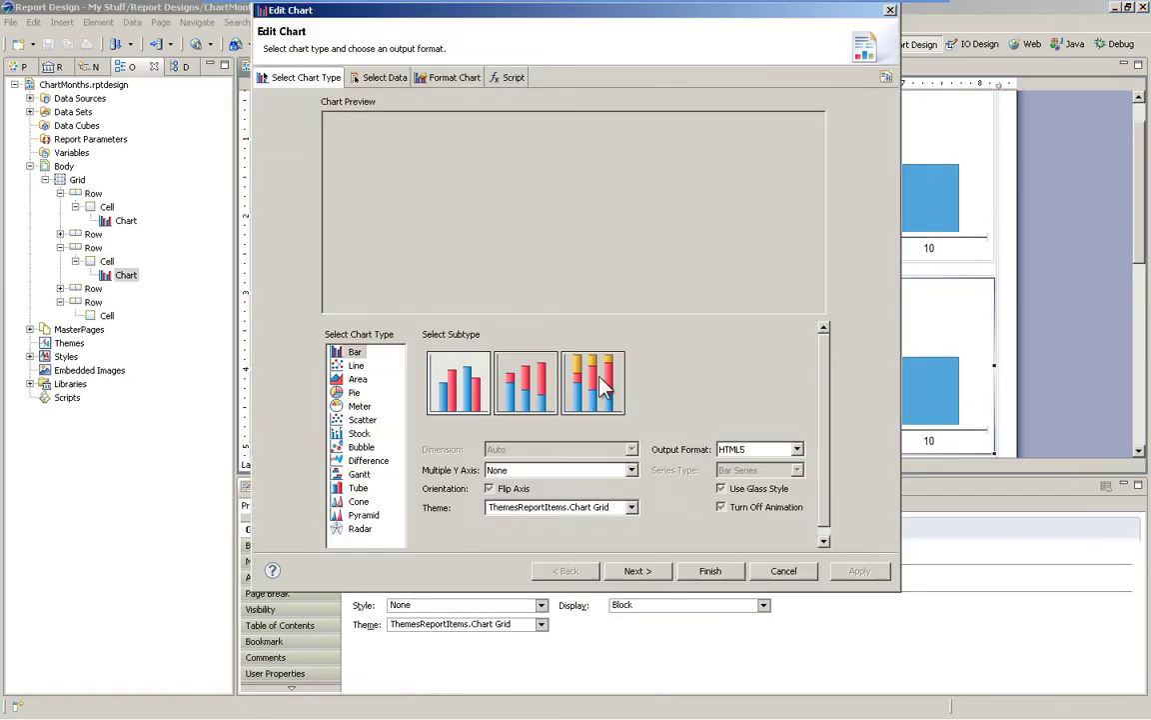
Bring up the copied chart's Category (X) Series expression row["MONTH"] in the Expression Builder
left_click(376, 78)
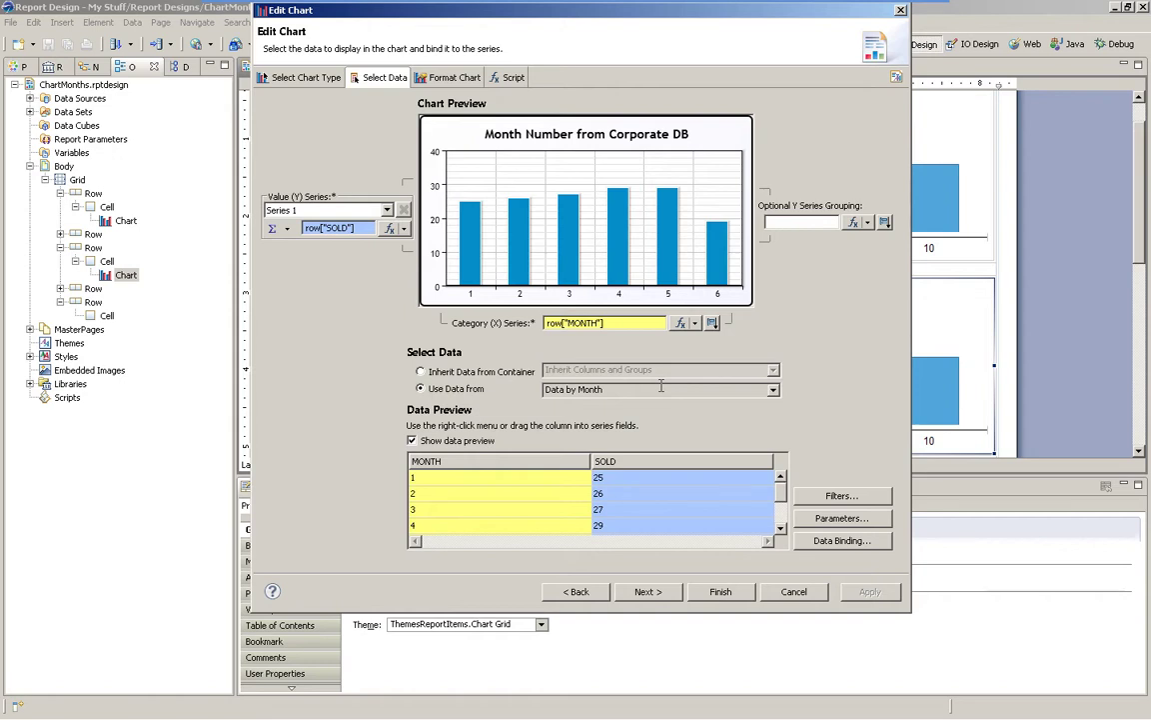
left_click(681, 325)
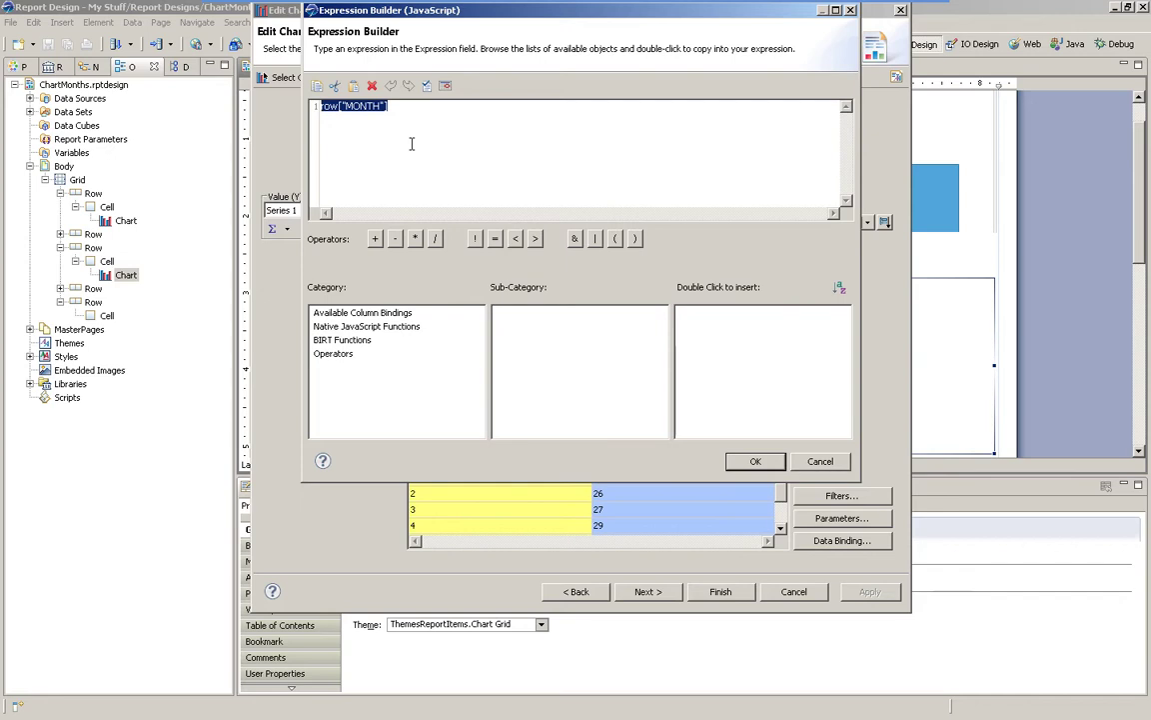
Replace row["MONTH"] with a JavaScript month-abbreviation array lookup and apply it
key("ctrl+v")
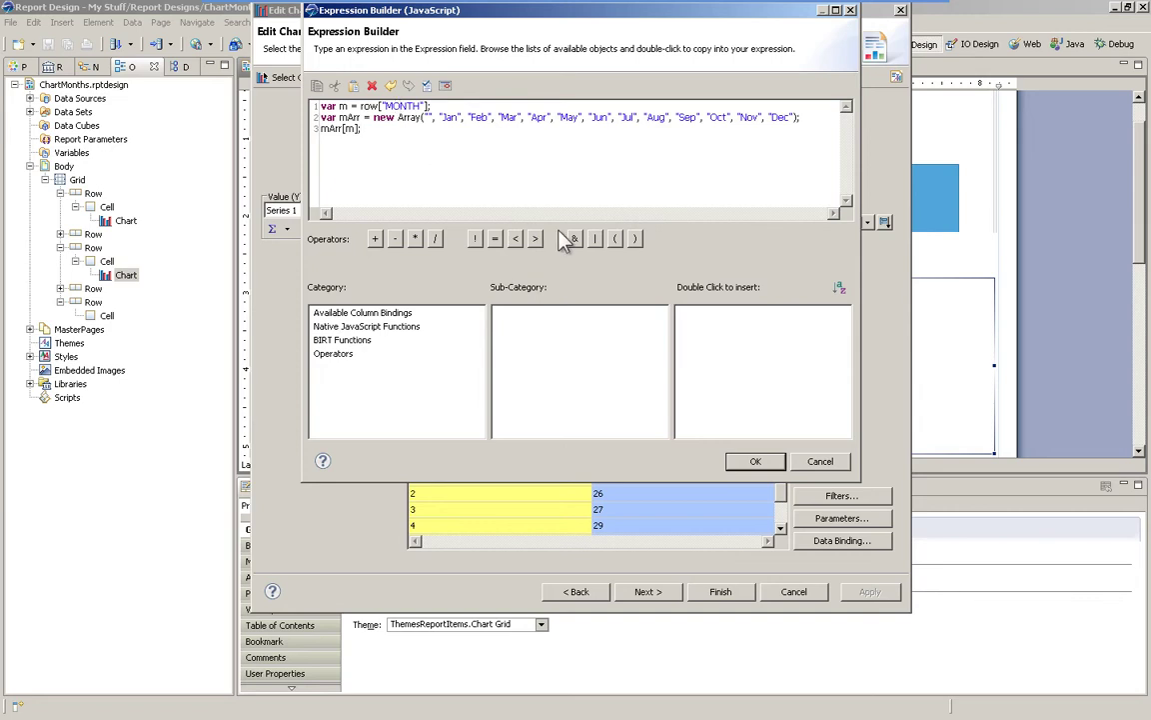
left_click(758, 462)
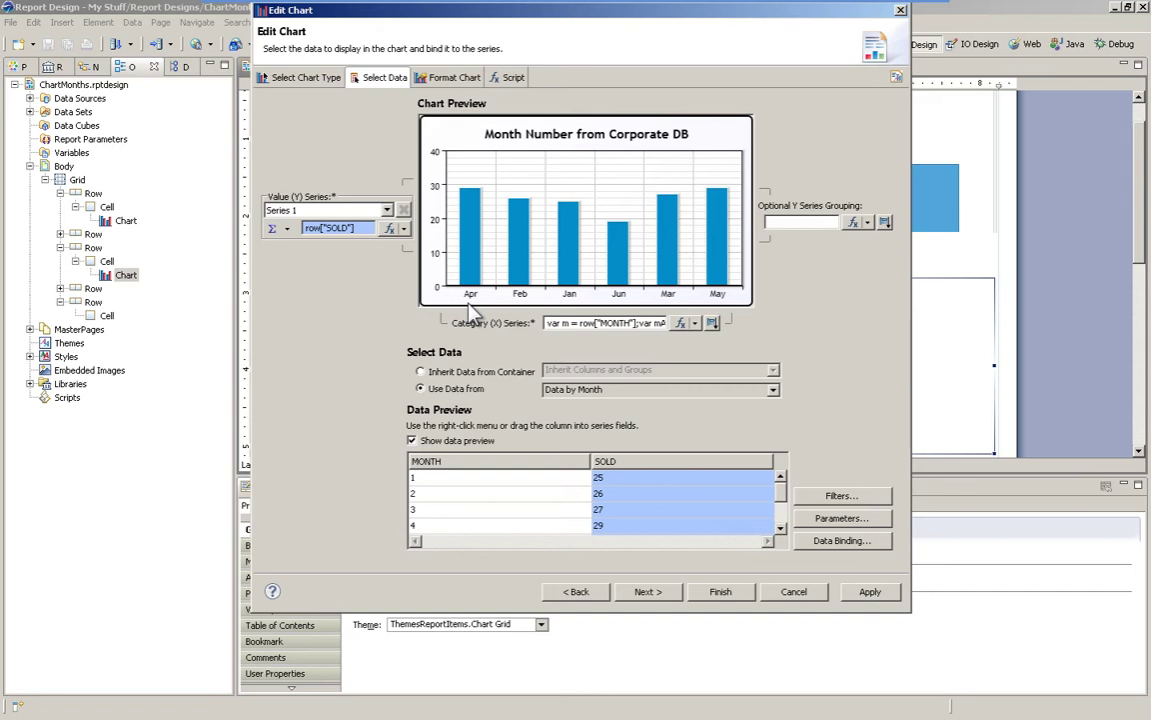
Set the copied chart's category sorting to Ascending and disable category grouping
left_click(712, 324)
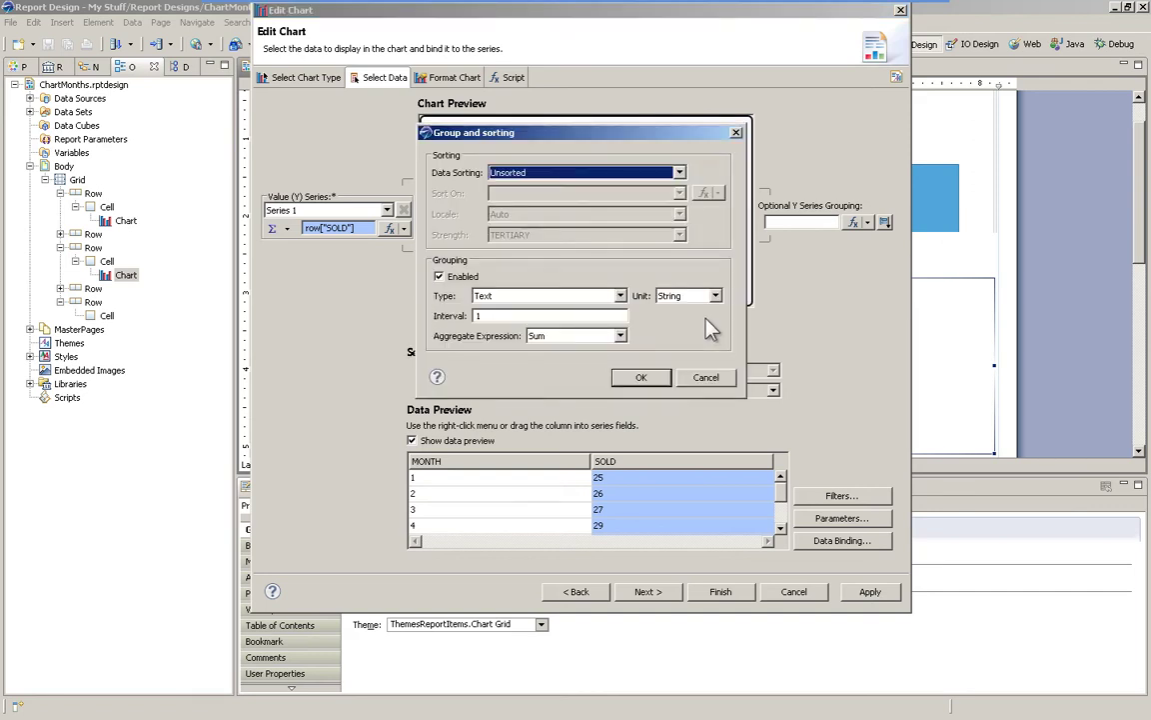
left_click(680, 173)
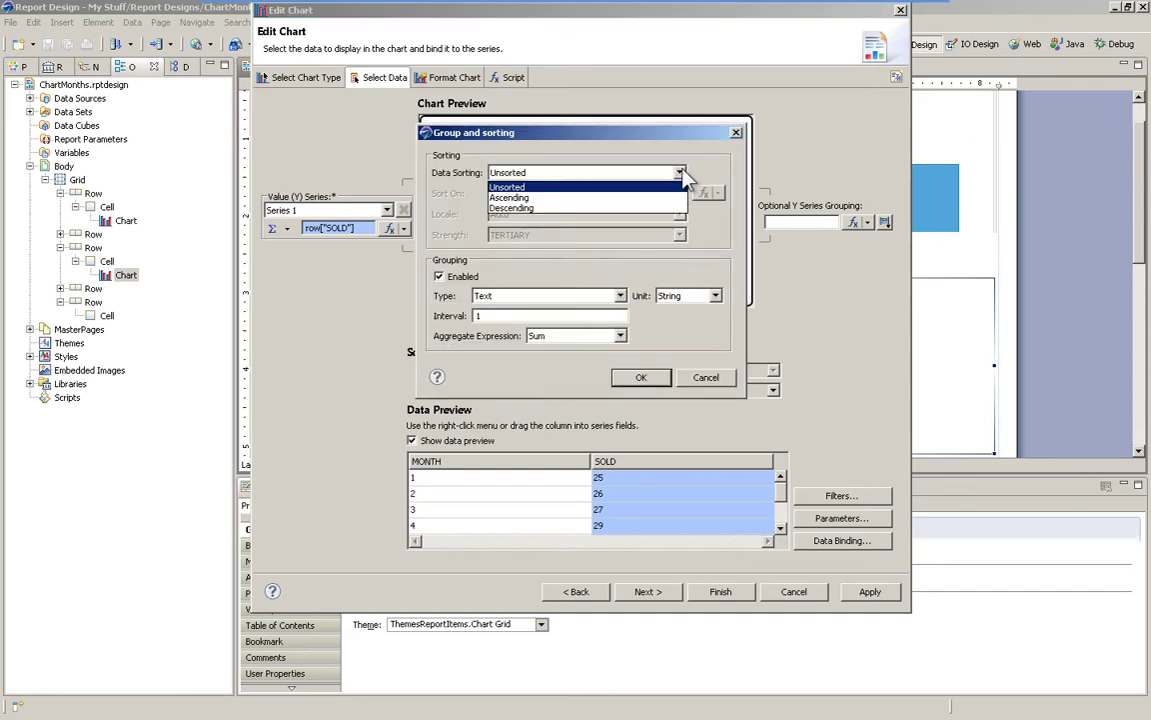
left_click(630, 198)
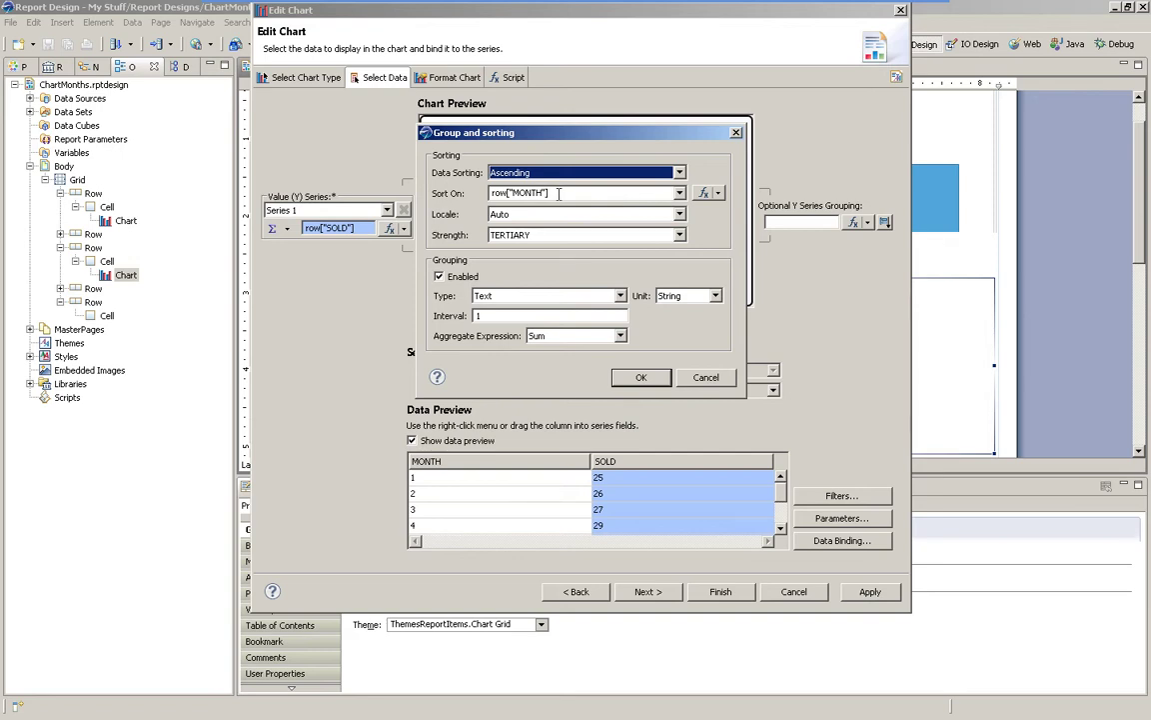
left_click(439, 276)
left_click(643, 378)
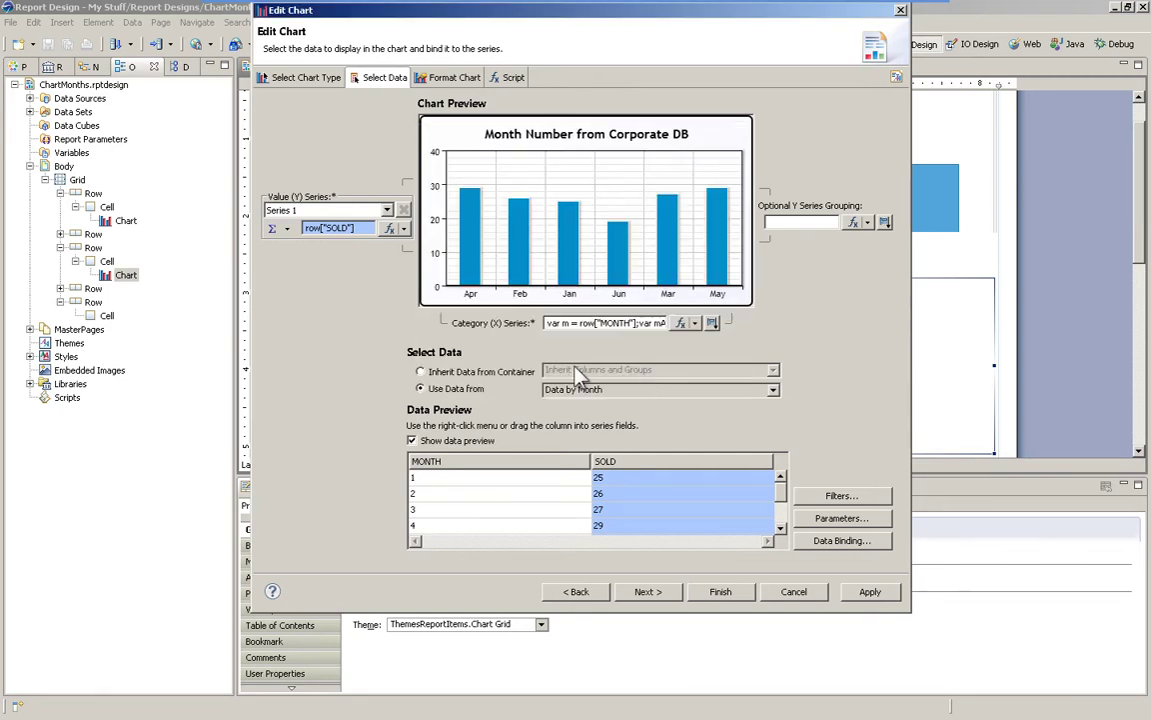
Title the copied chart 'Month Name from Script' and preview the report in the viewer
left_click(650, 592)
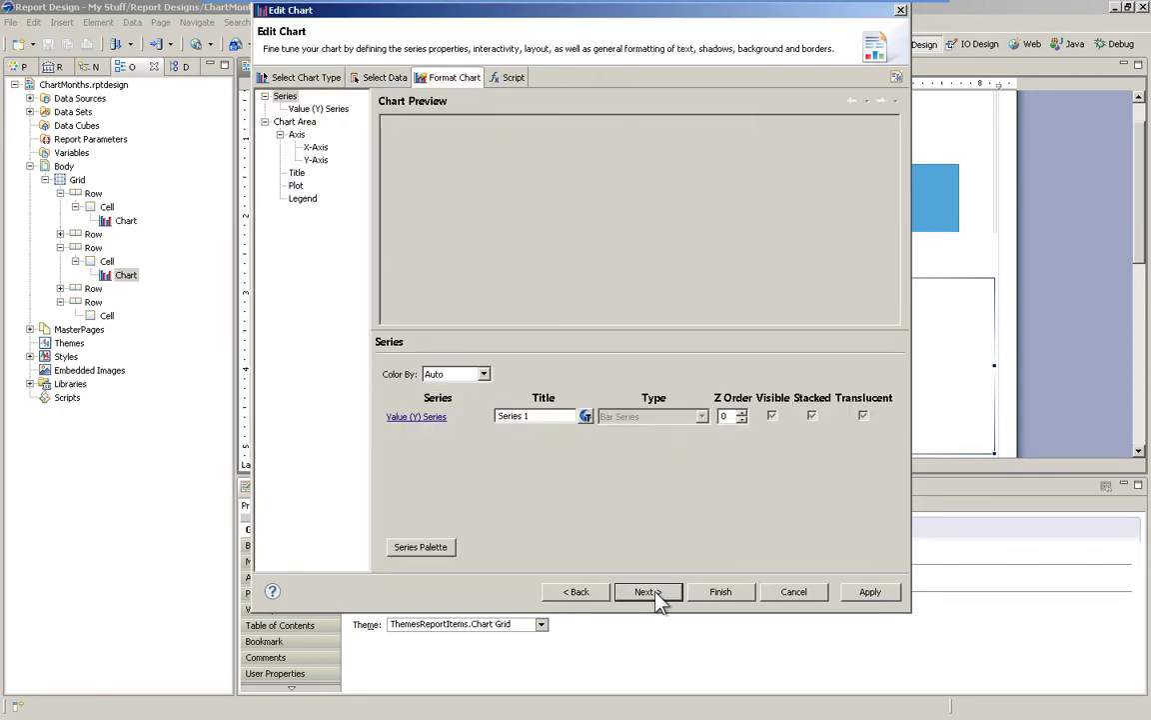
left_click(300, 174)
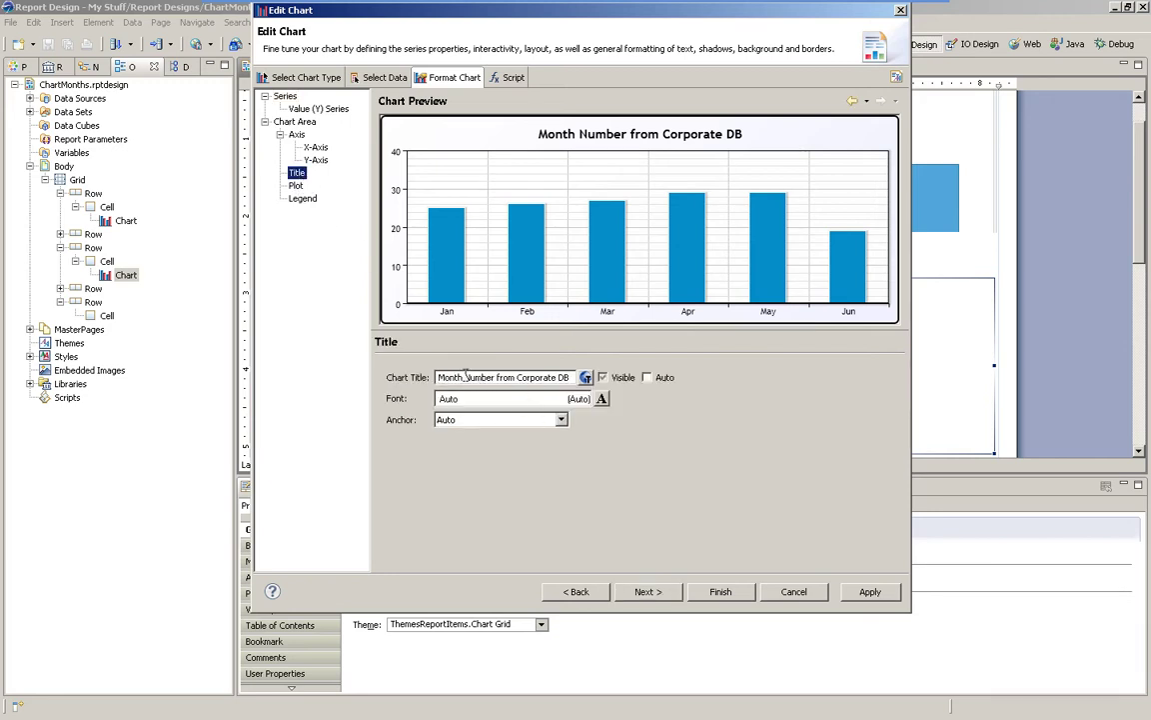
key("ctrl+a")
type("Month Name from Script")
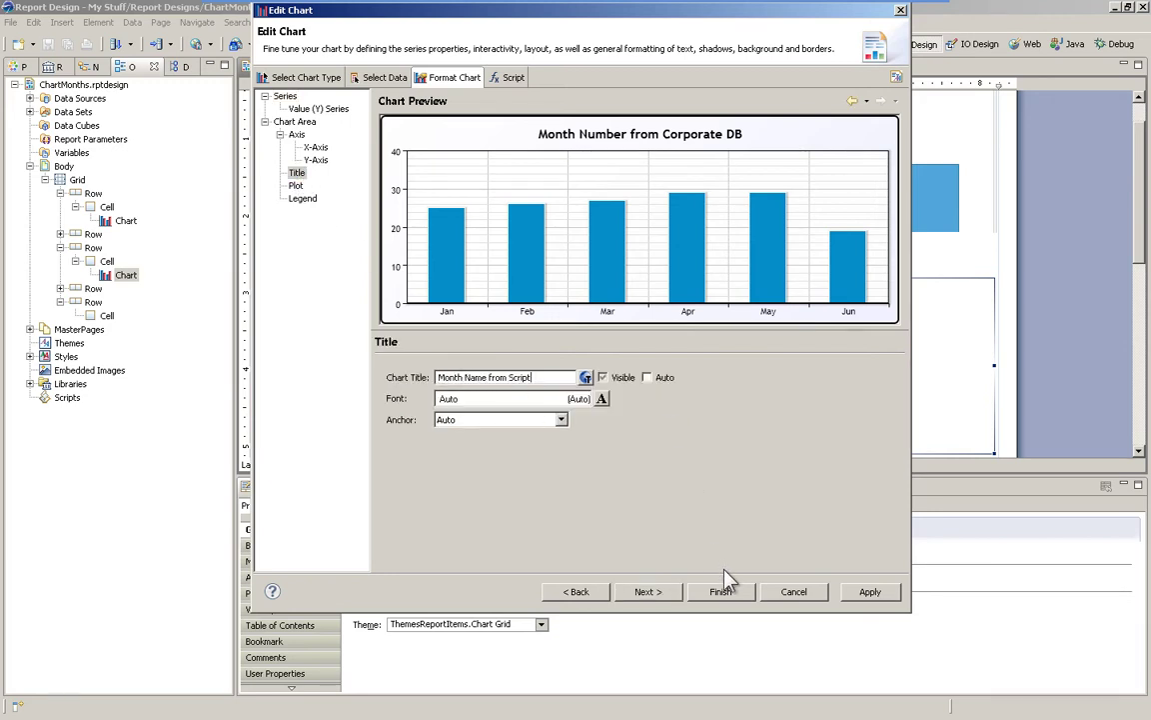
left_click(744, 594)
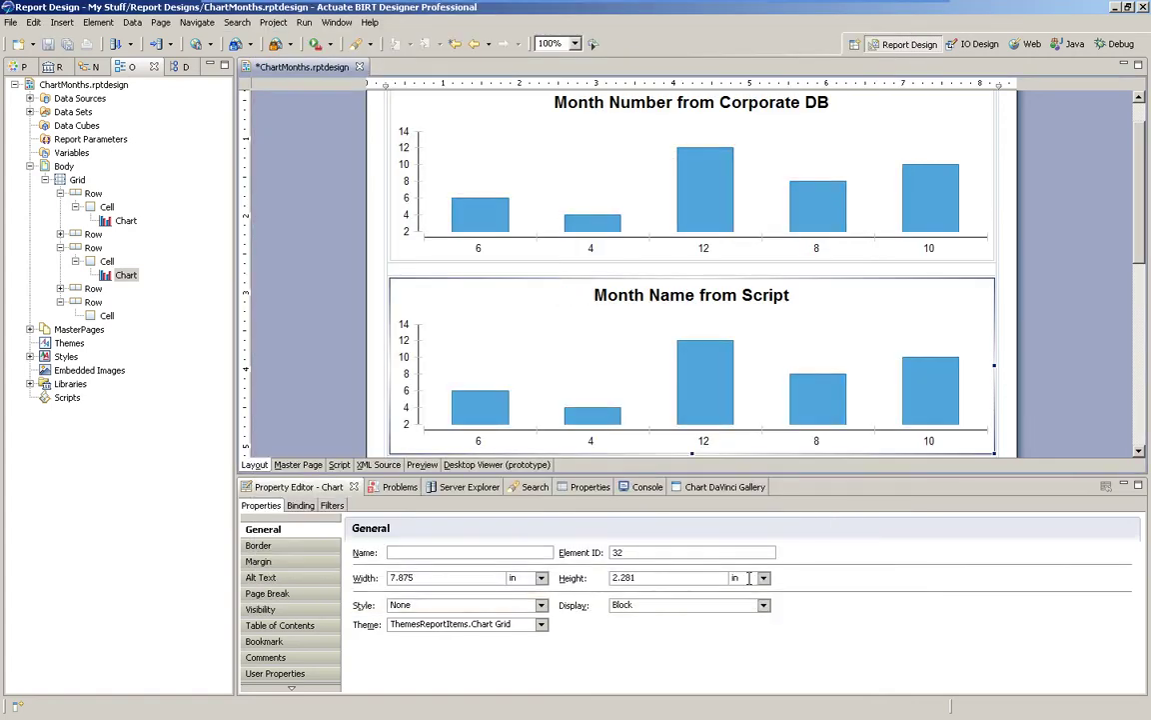
left_click(165, 44)
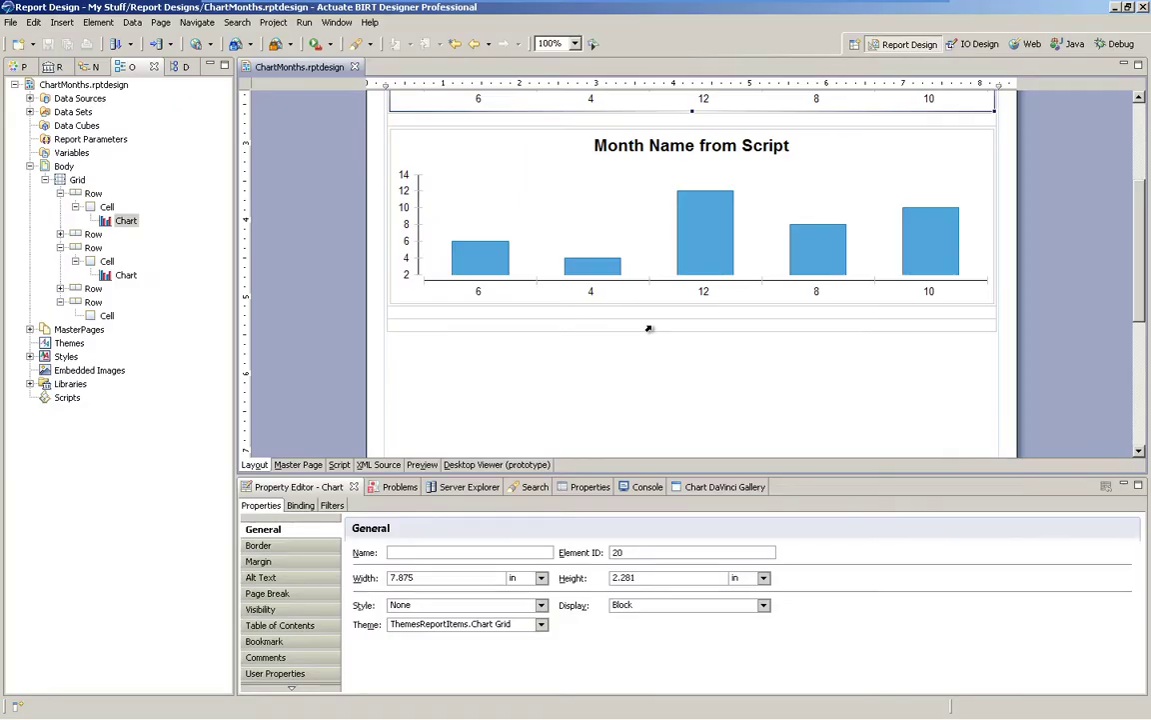
Paste another copy of the Month Number from Corporate DB chart into the grid's third row
right_click(651, 329)
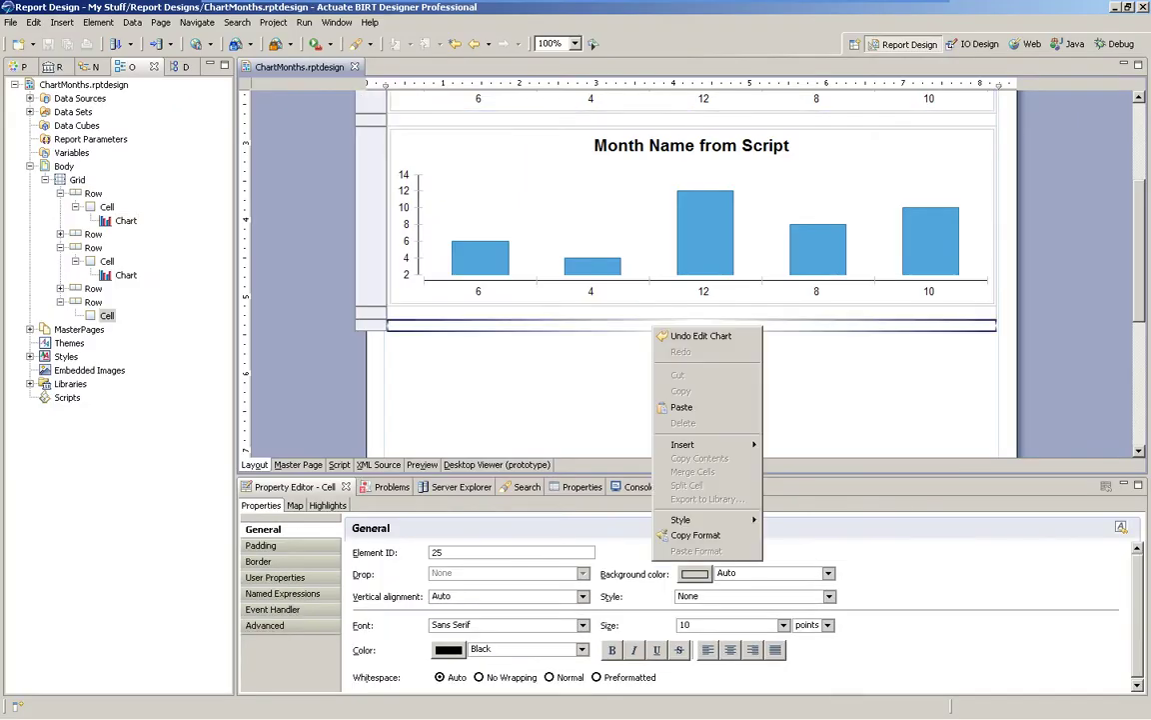
left_click(729, 408)
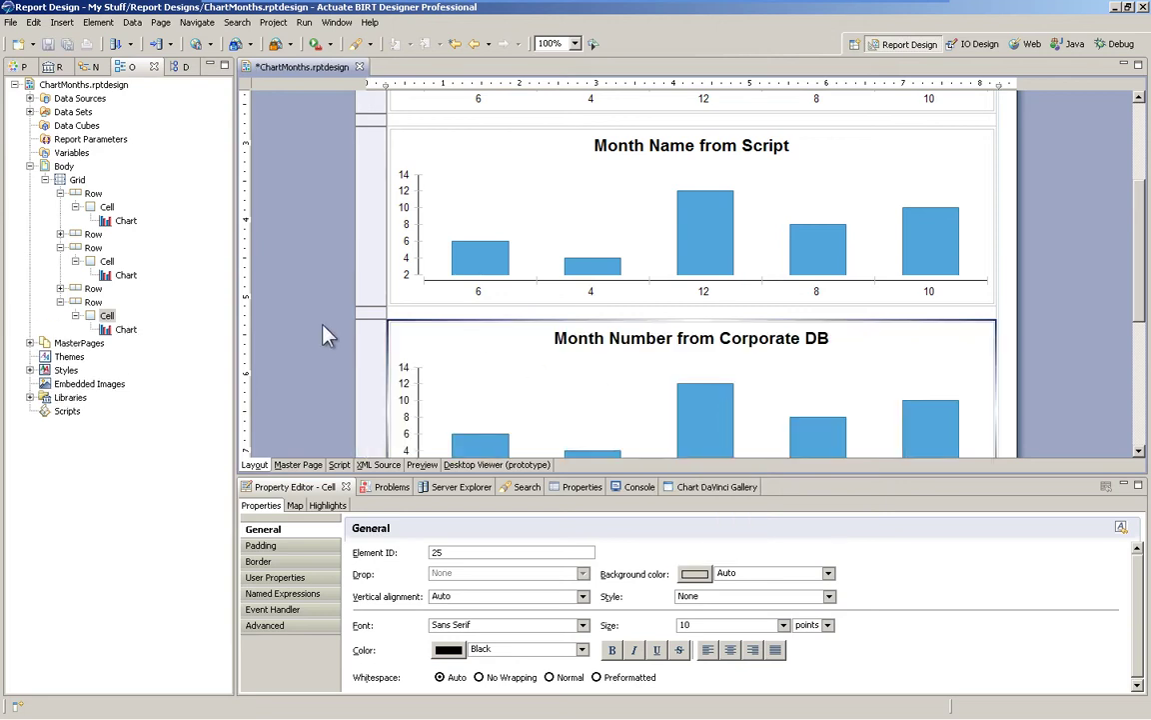
scroll(330, 335, "down", 3)
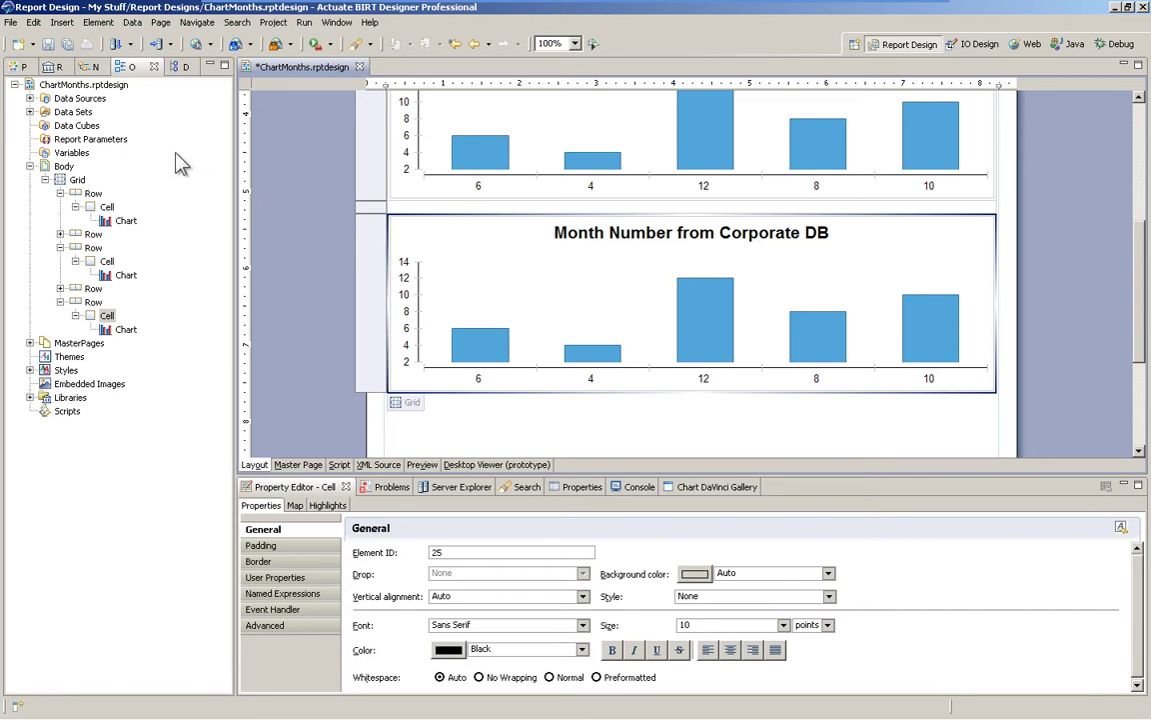
Check the Static Data Set's Month and MonthName columns, preview its 13 rows, and save
left_click(30, 98)
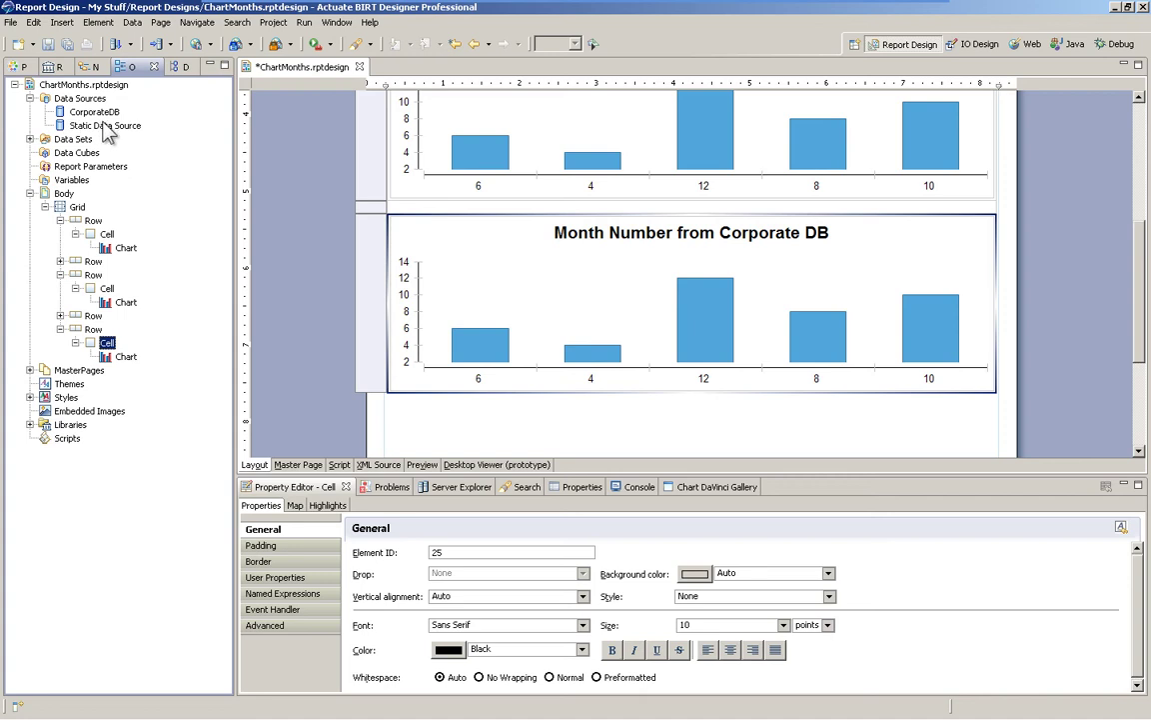
left_click(104, 127)
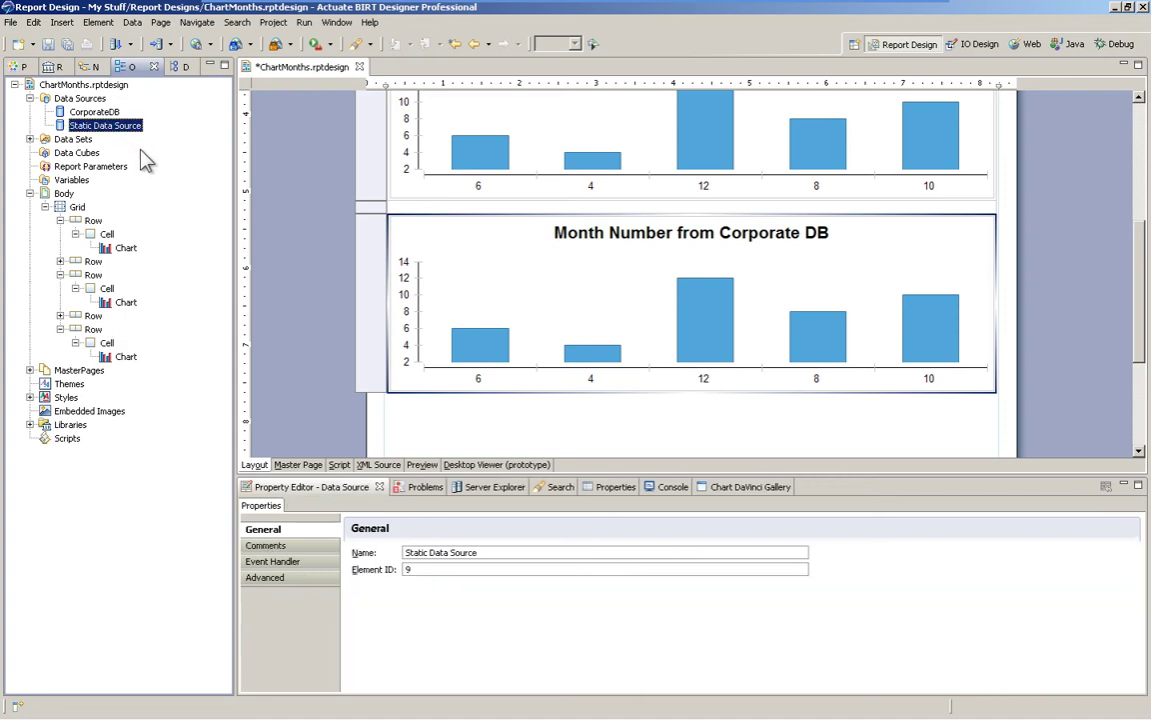
left_click(30, 139)
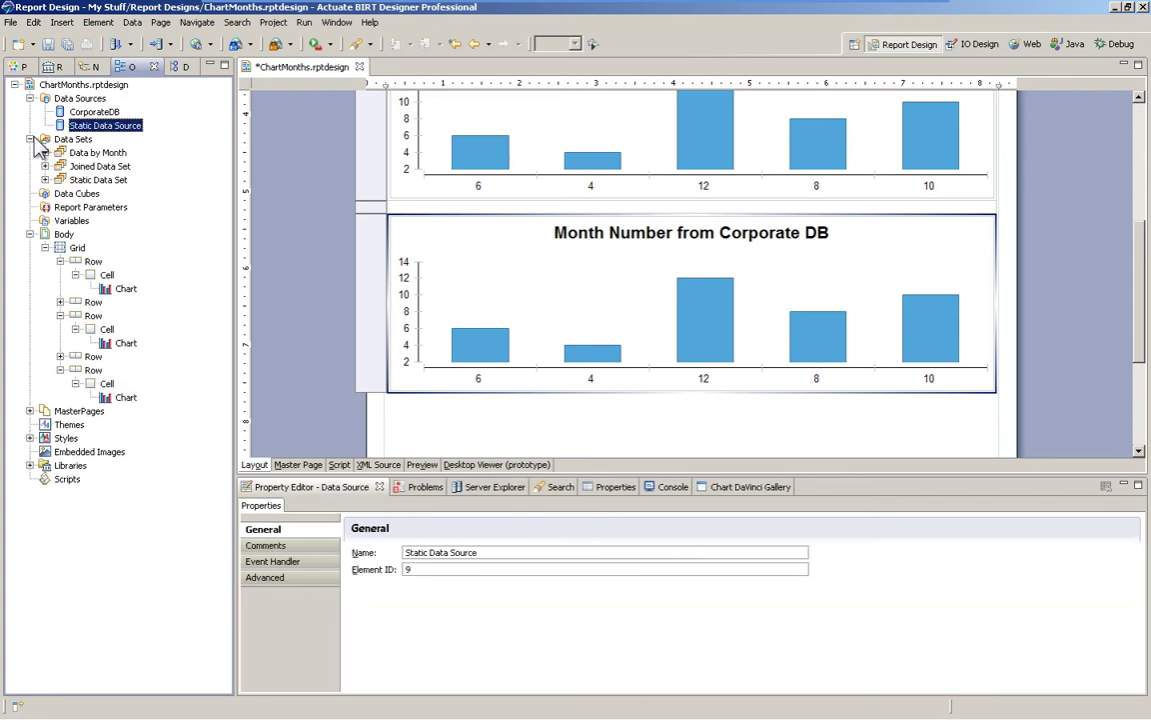
double_click(94, 180)
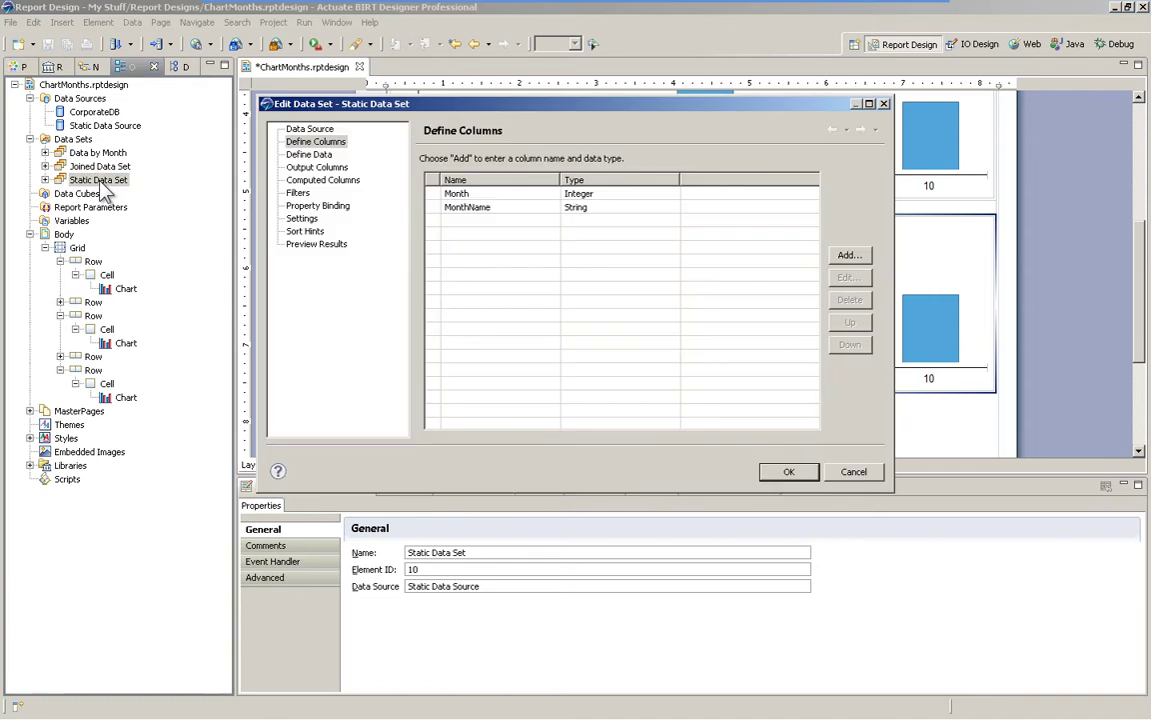
left_click(512, 210)
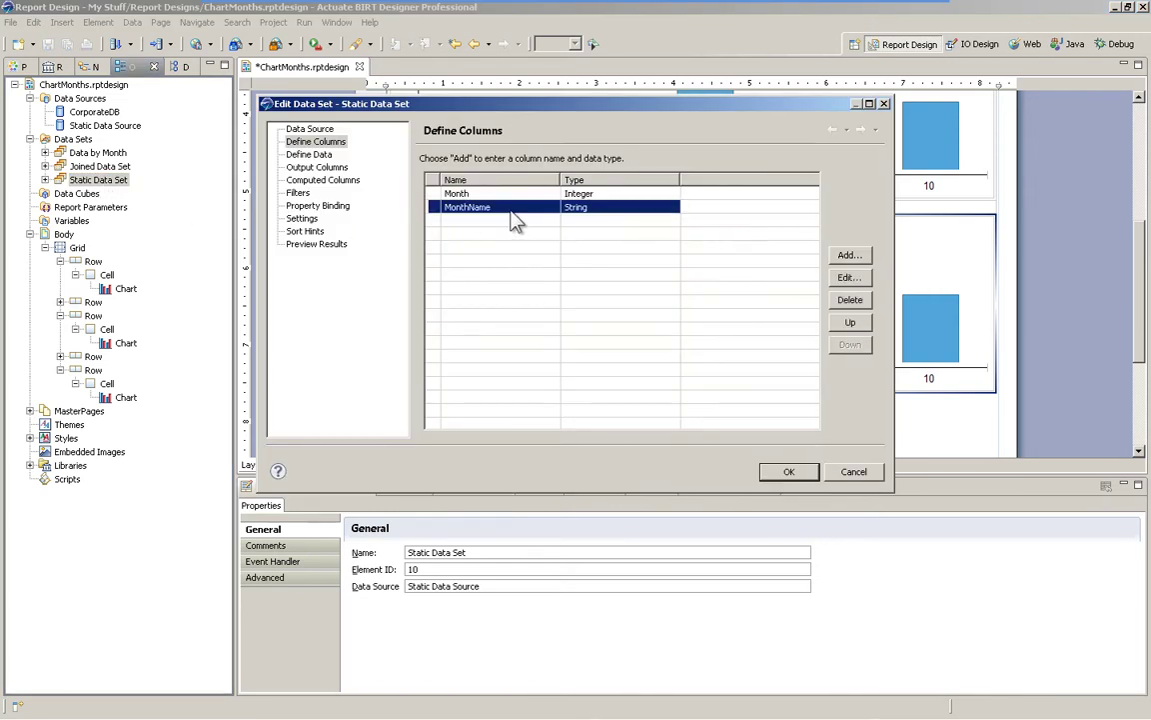
left_click(314, 246)
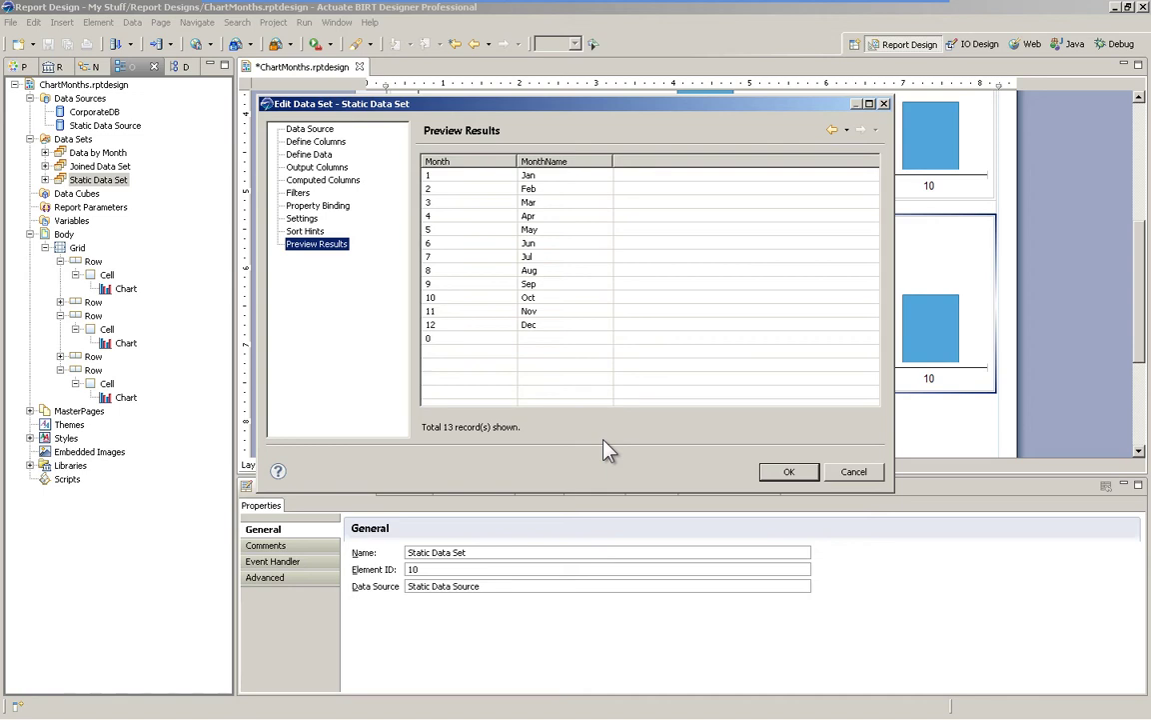
left_click(799, 477)
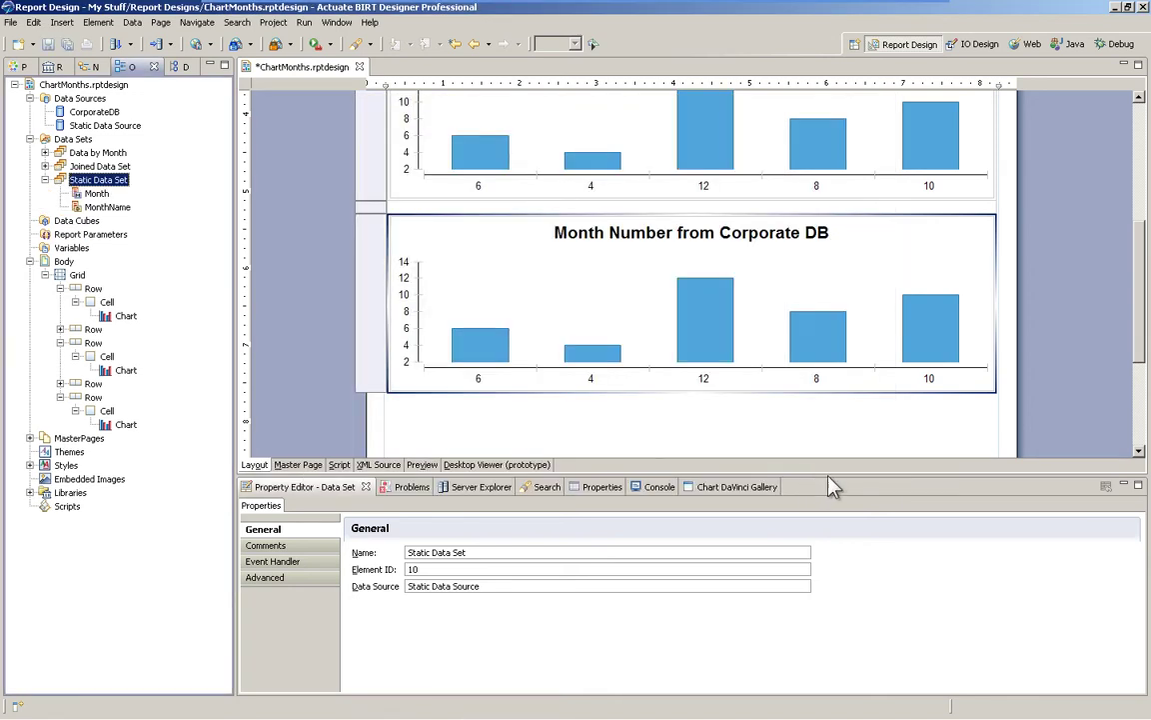
Review the Joined Data Set's MONTH = Month join, preview its rows, and save it unchanged
double_click(99, 166)
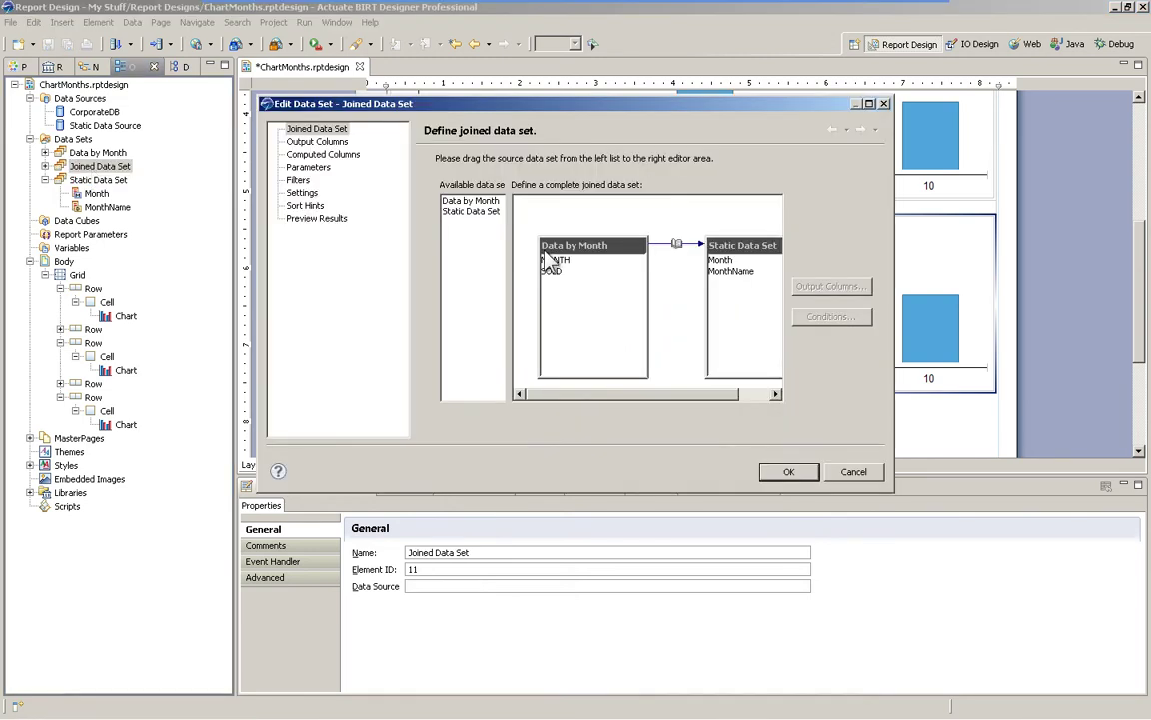
left_click(597, 260)
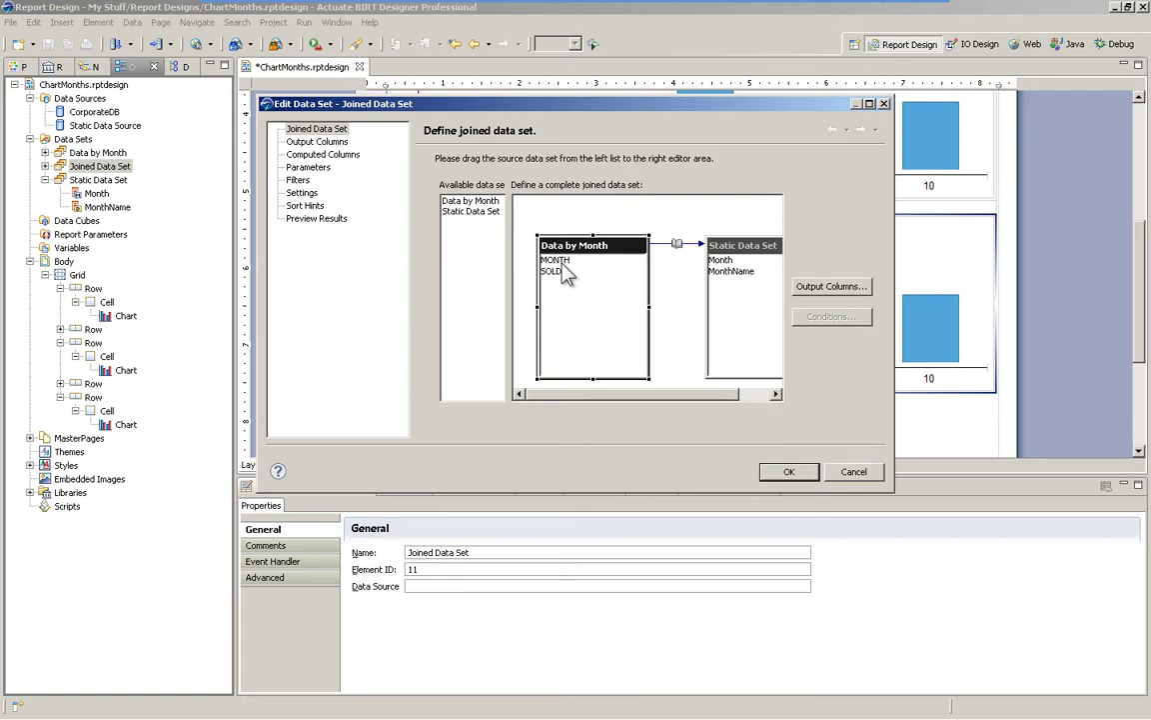
left_click(725, 255)
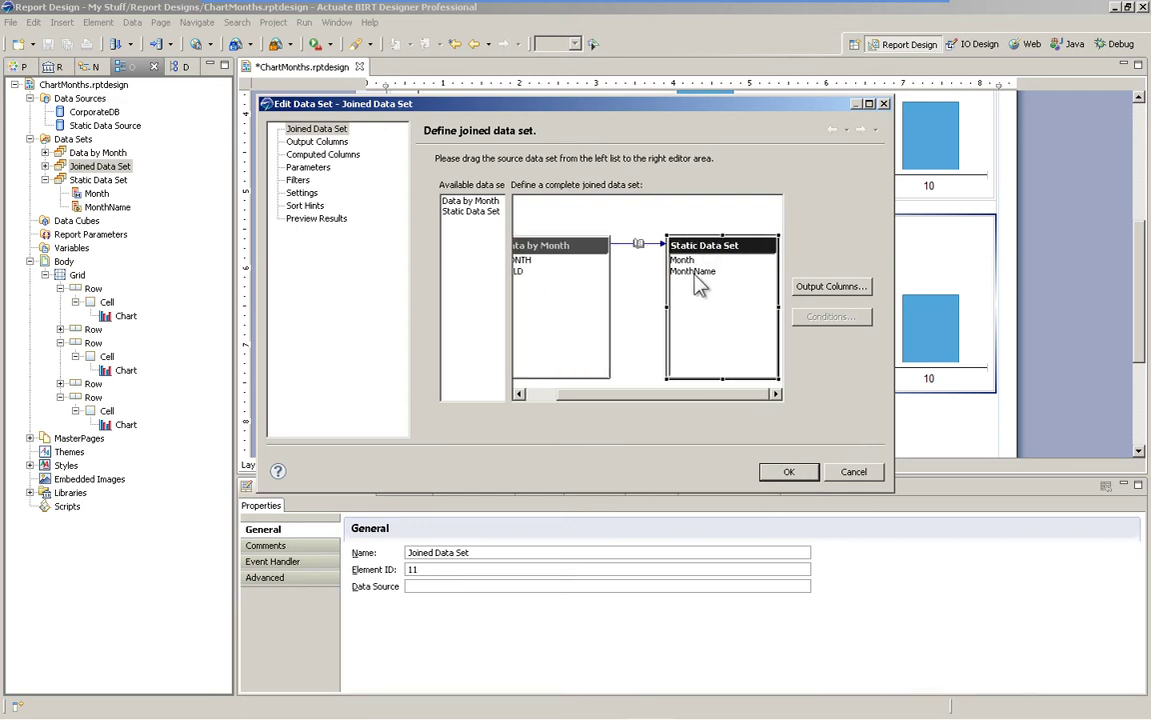
double_click(637, 243)
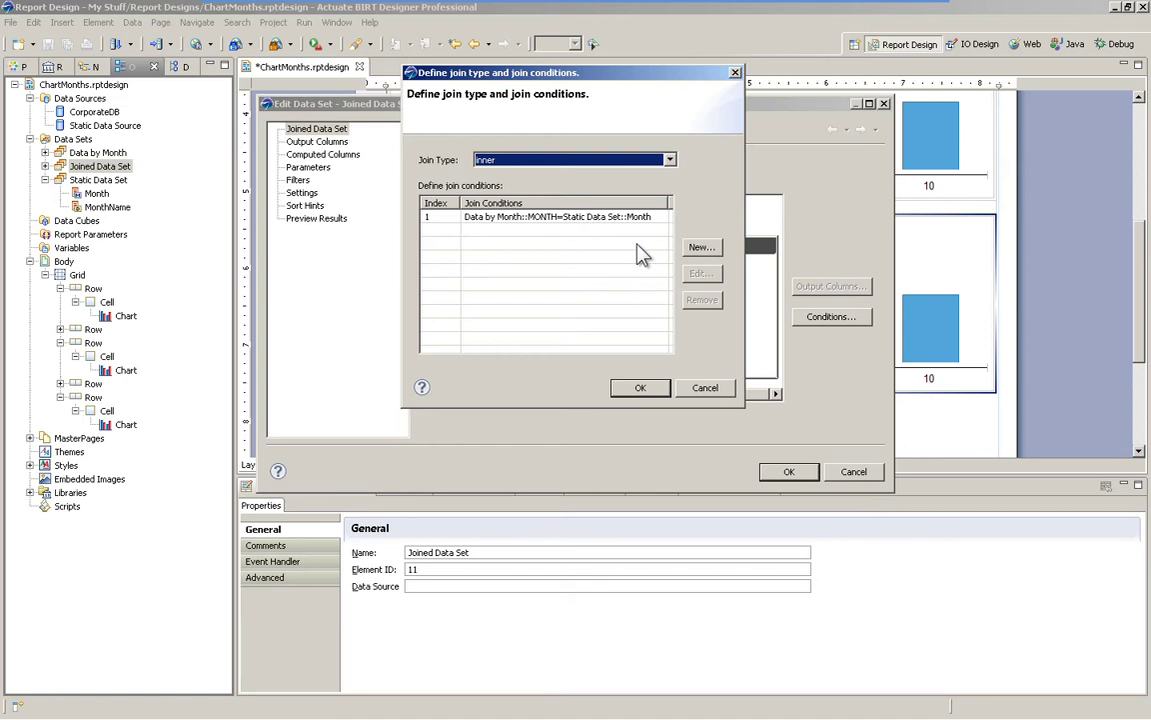
left_click(700, 248)
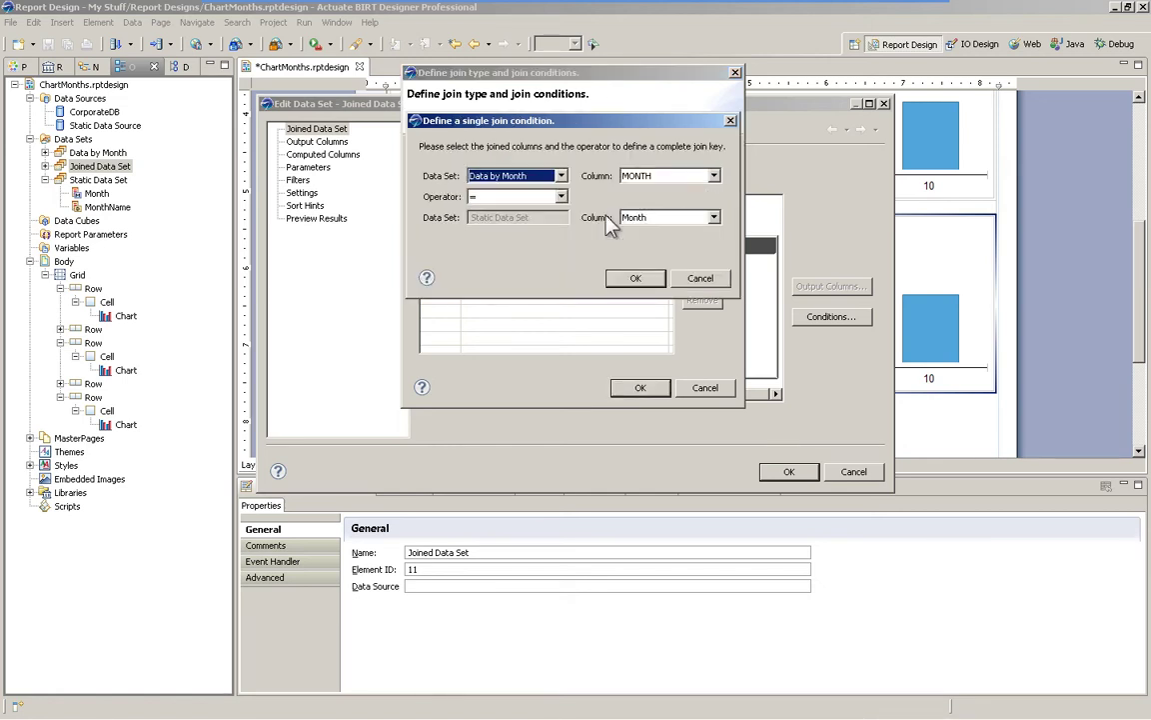
left_click(700, 278)
left_click(705, 388)
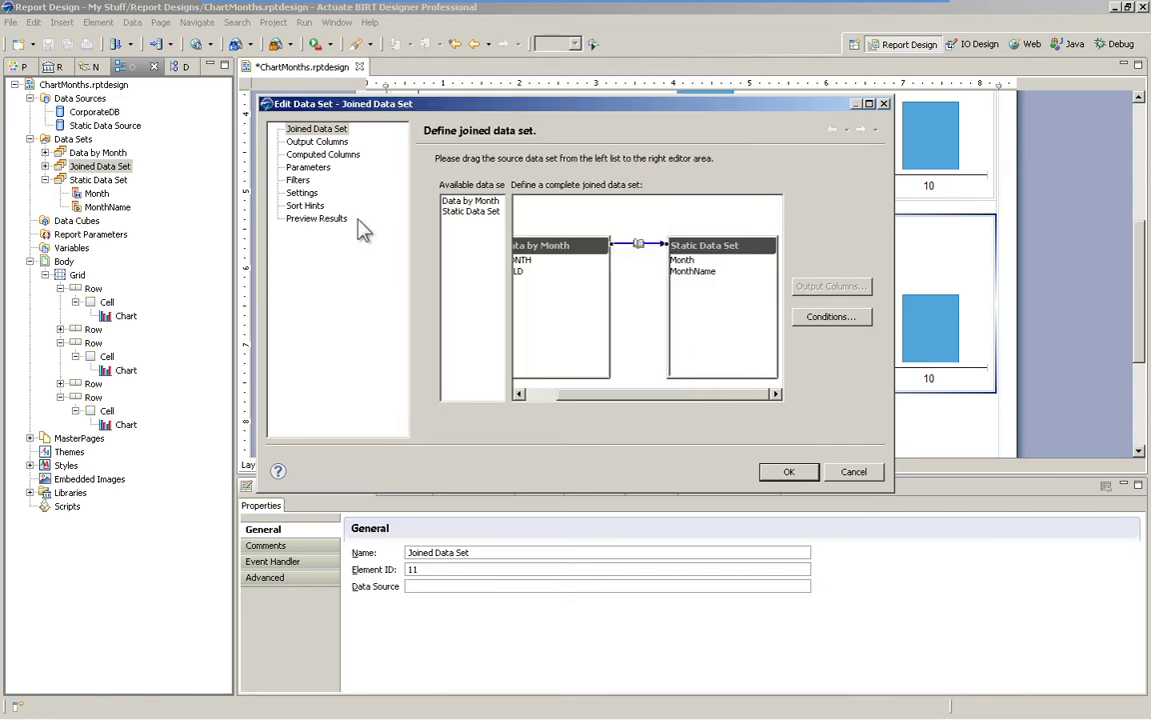
left_click(340, 219)
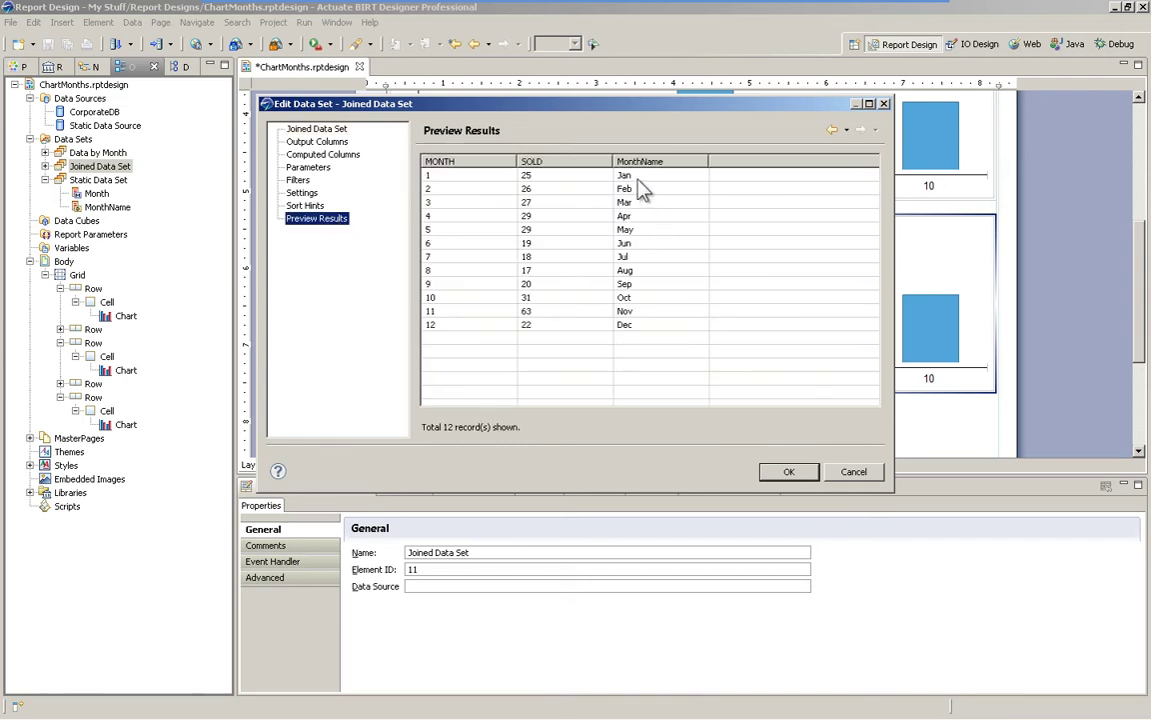
left_click(789, 471)
Feed the bottom chart from the Joined Data Set with MonthName as the category labels
double_click(645, 248)
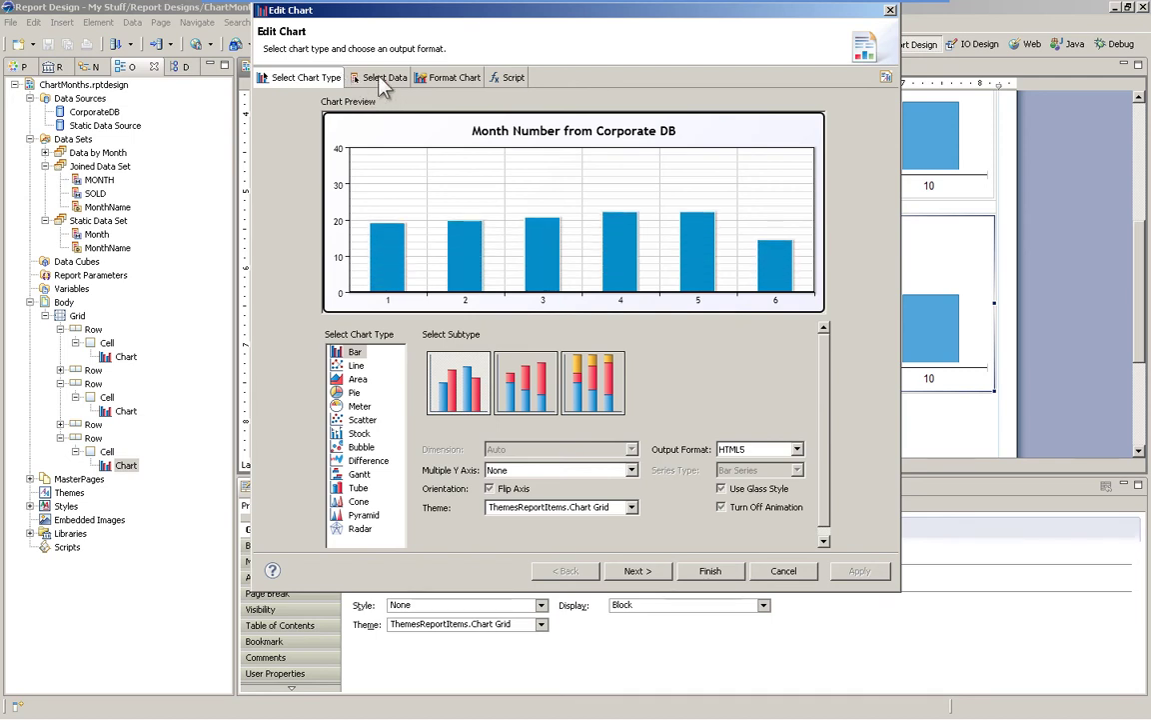
left_click(382, 77)
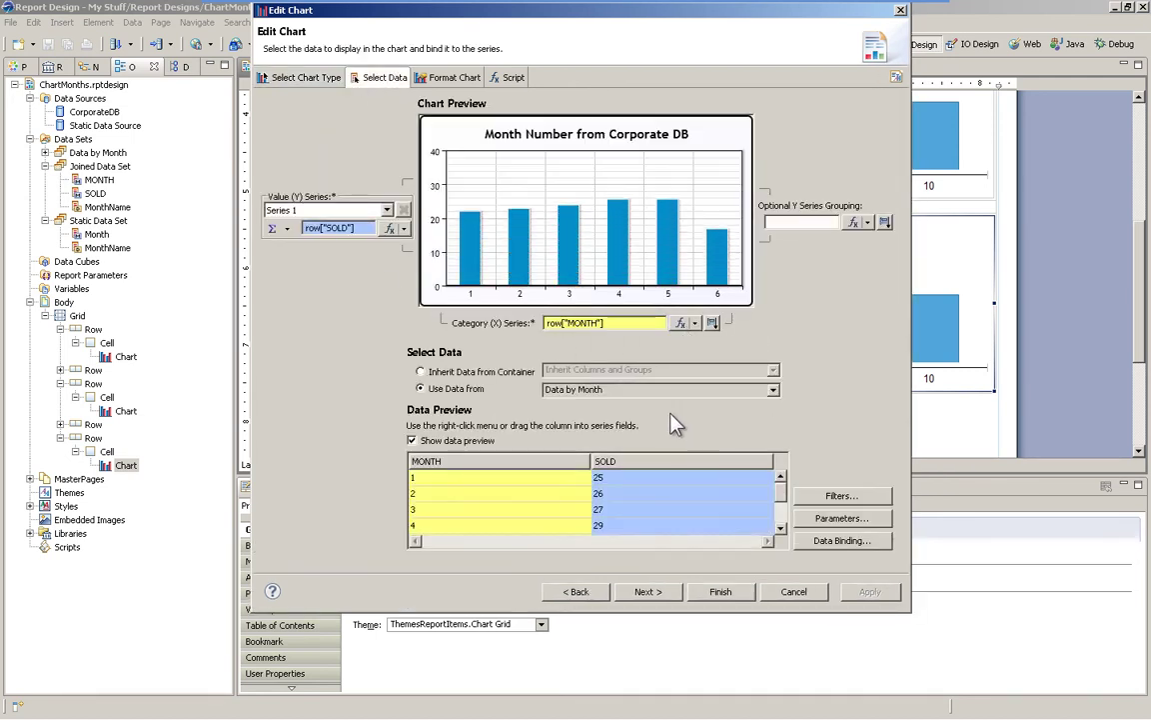
left_click(661, 390)
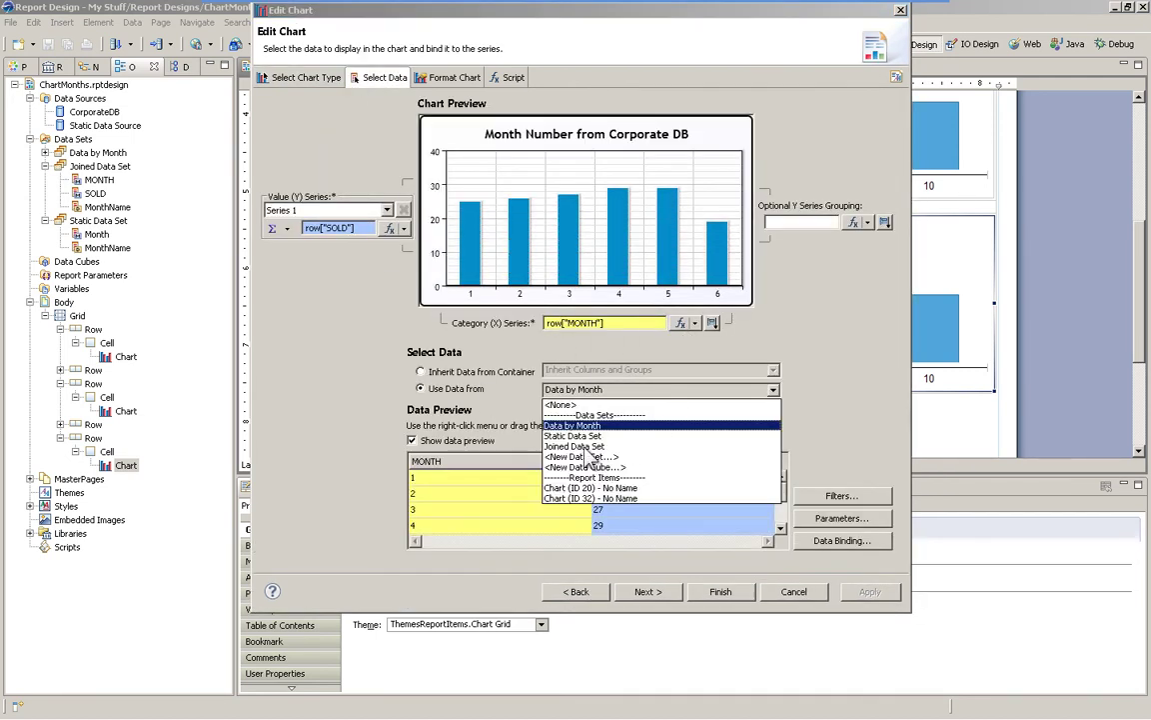
left_click(590, 437)
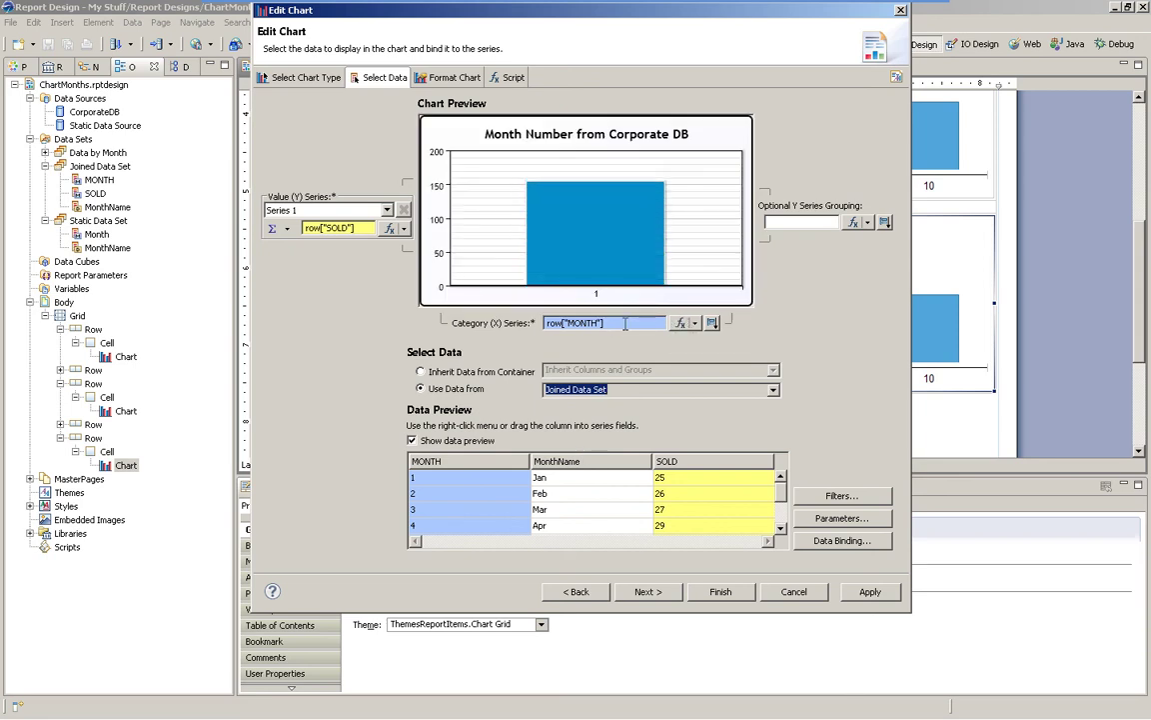
left_click_drag(619, 462, 613, 333)
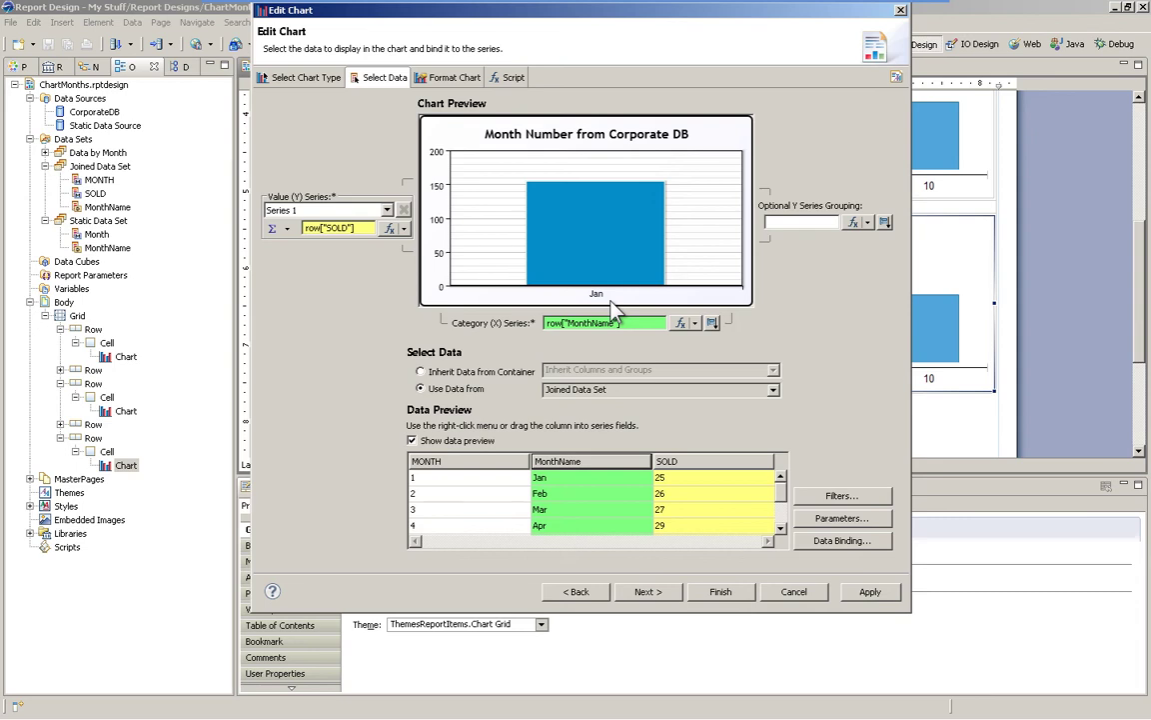
Sort the bottom chart's categories ascending on MONTH and turn off grouping
left_click(712, 323)
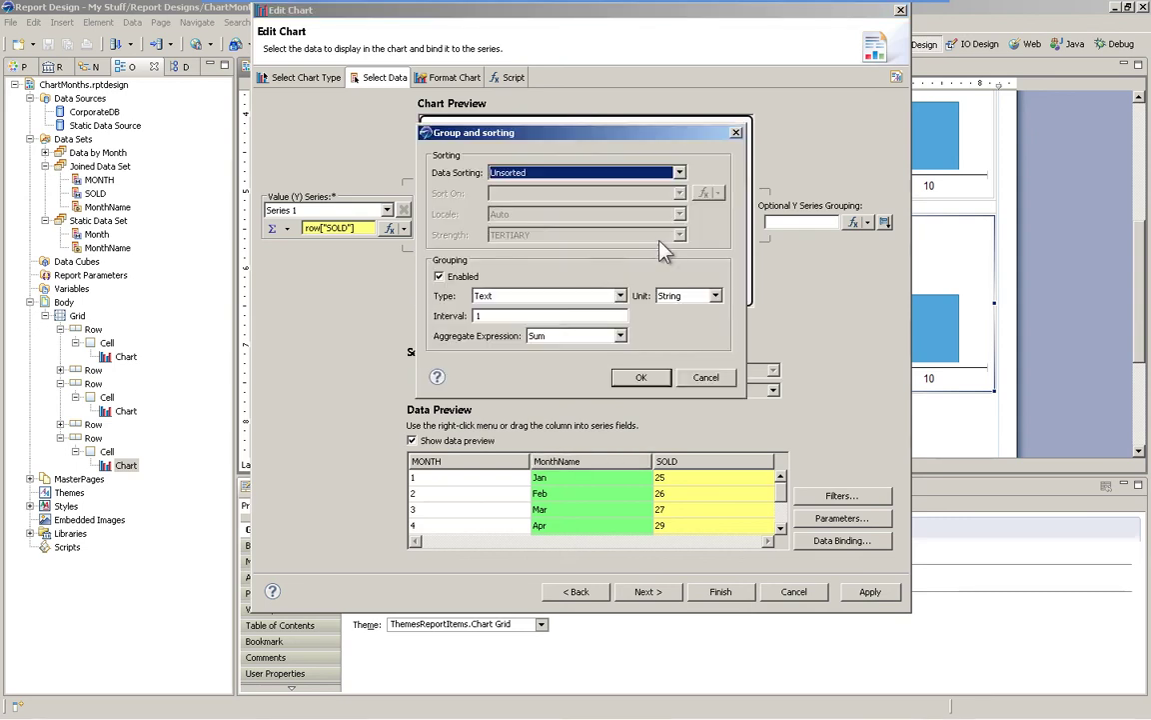
left_click(680, 173)
left_click(510, 197)
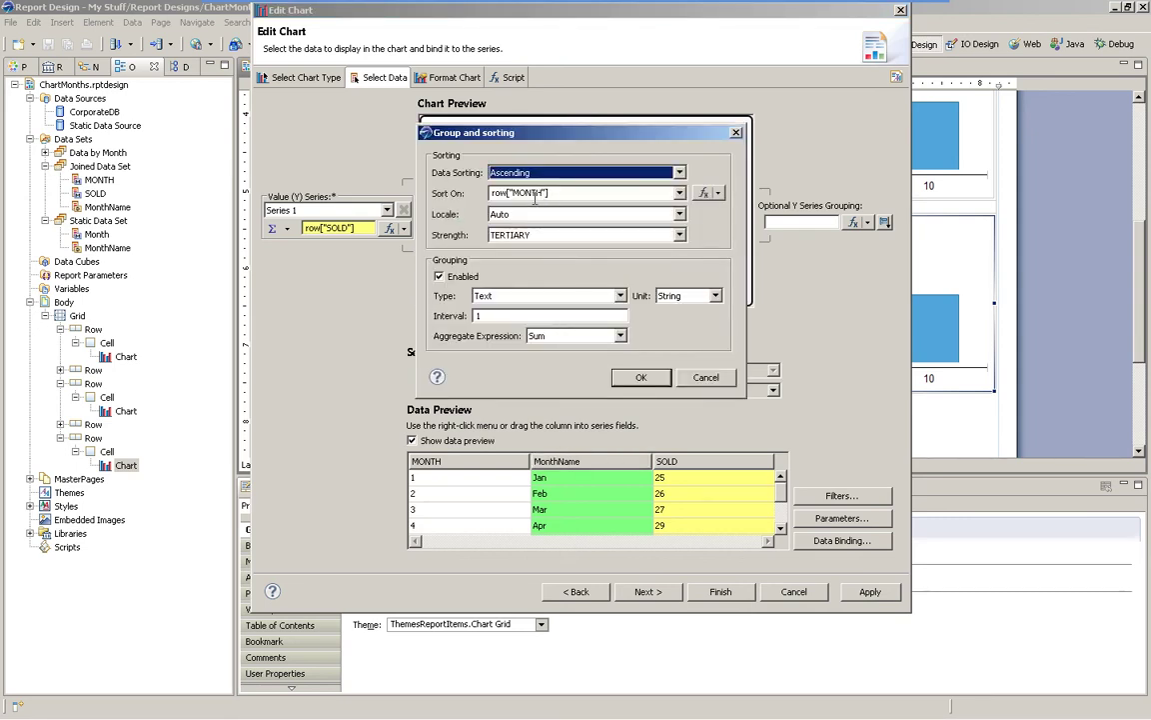
left_click(439, 276)
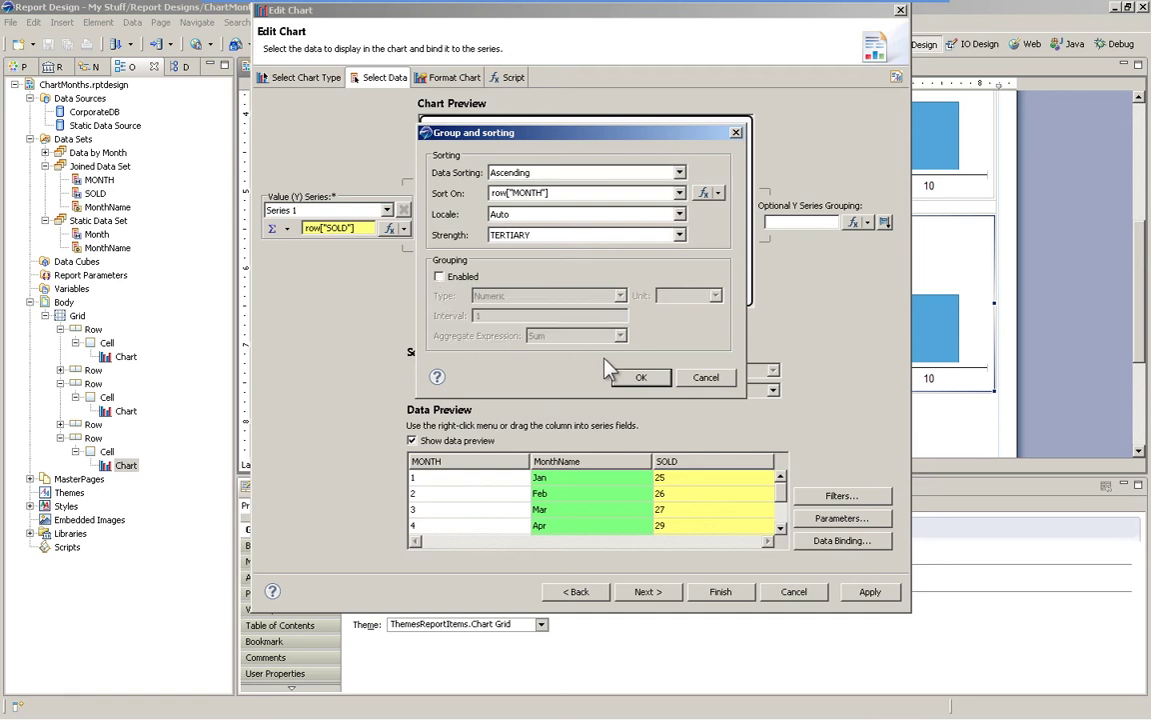
left_click(641, 377)
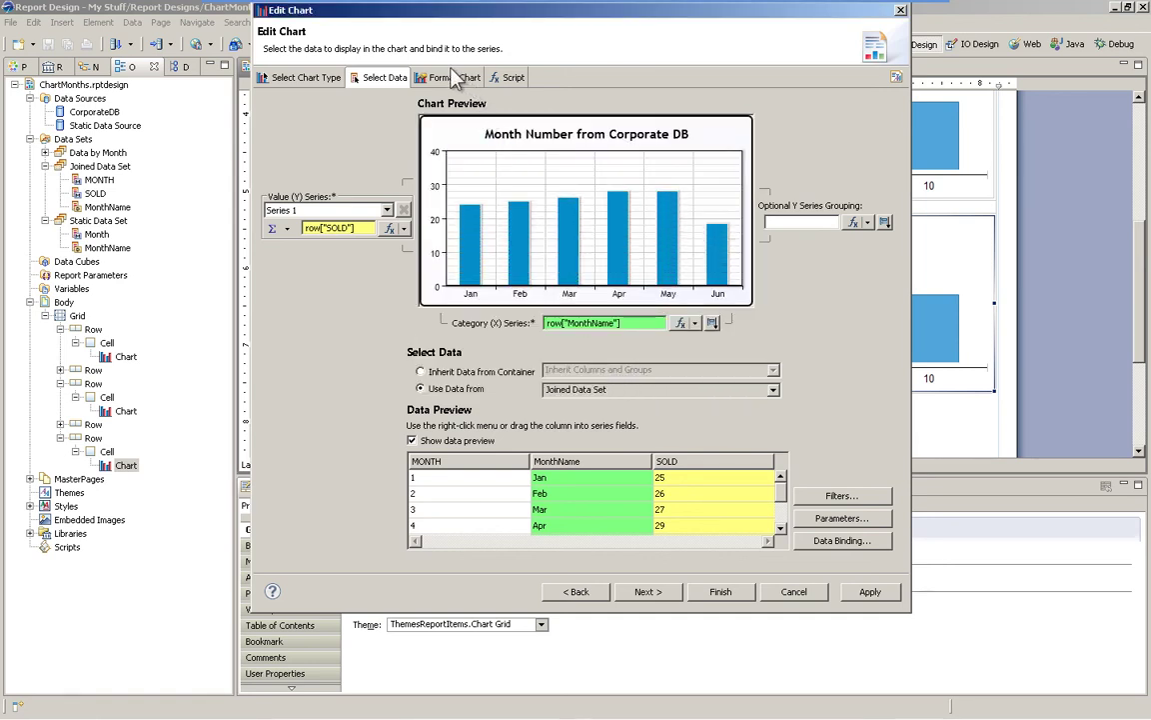
Rename the bottom chart's title to 'Month Name from Joined Dataset' and run the report in the web viewer
left_click(455, 78)
left_click(297, 173)
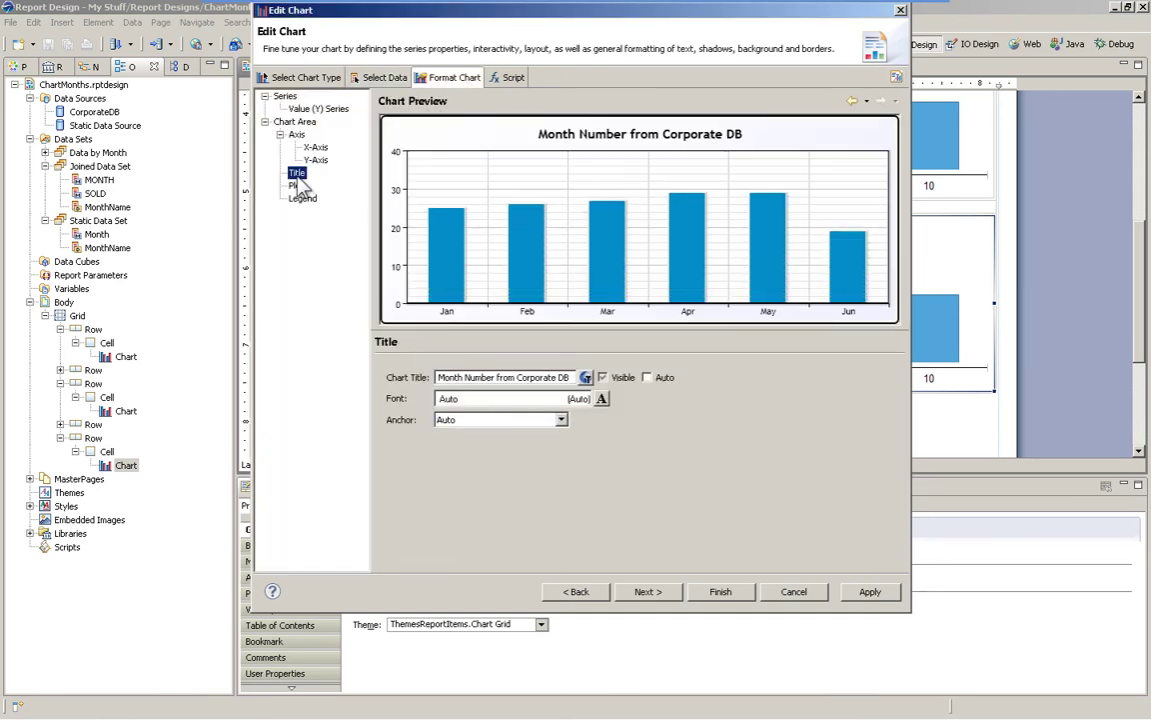
double_click(482, 377)
type("Name")
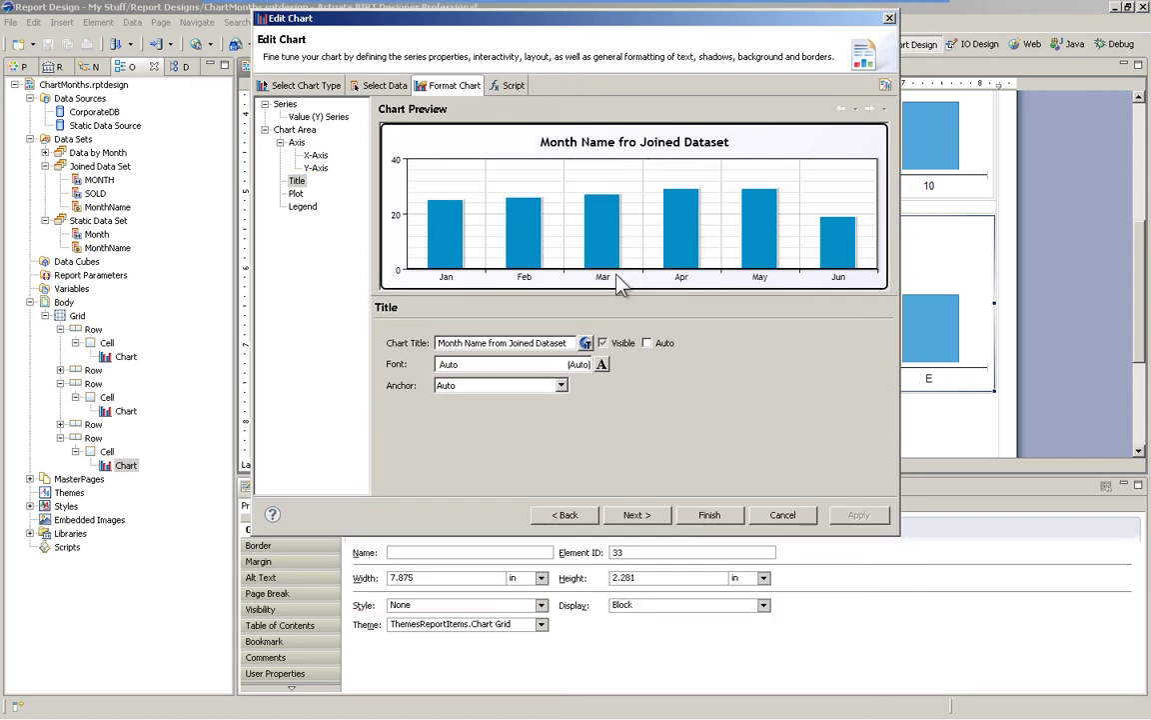
left_click(700, 518)
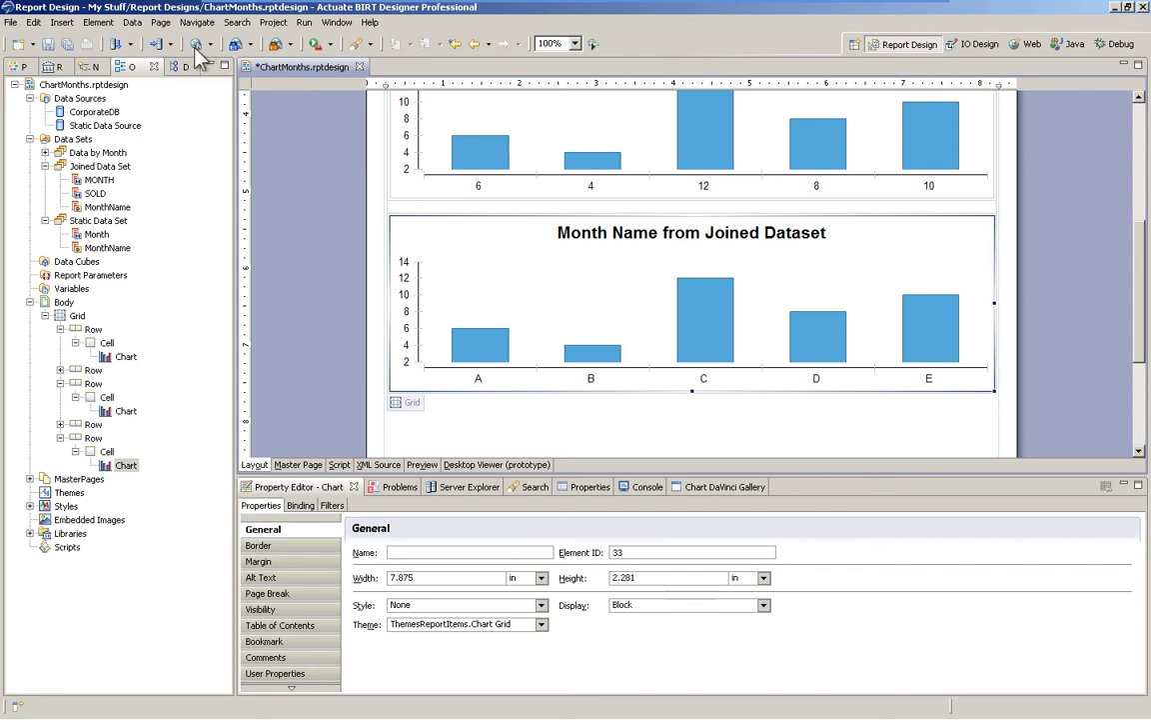
left_click(180, 45)
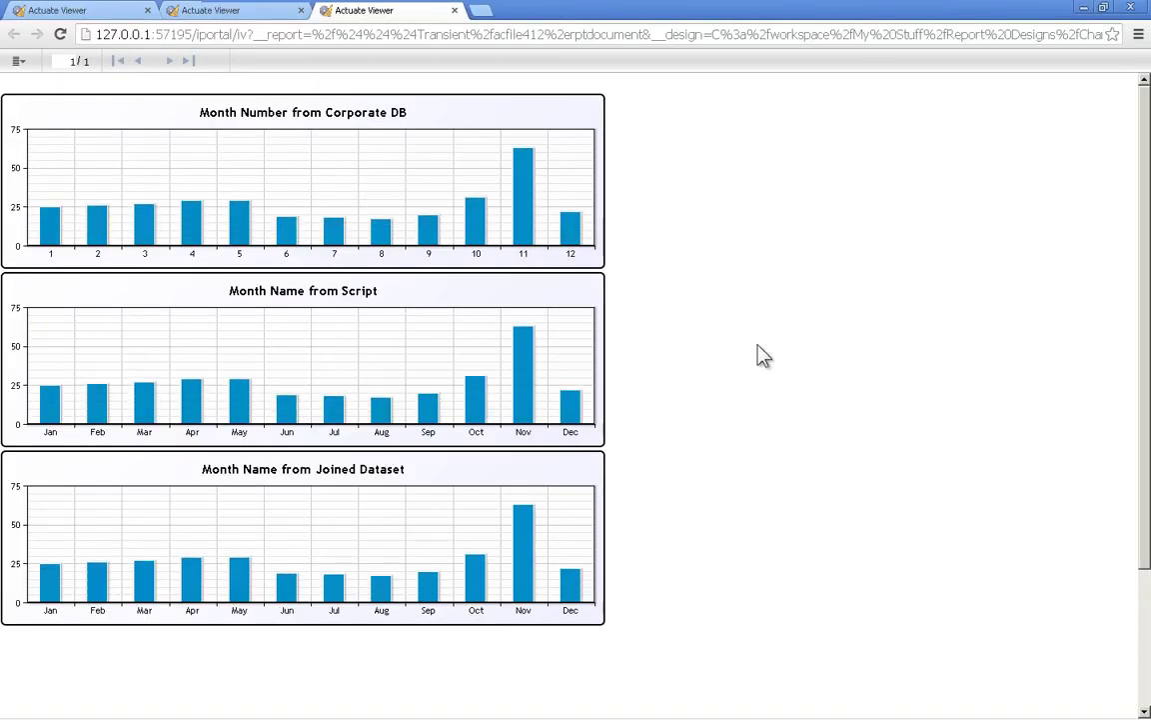